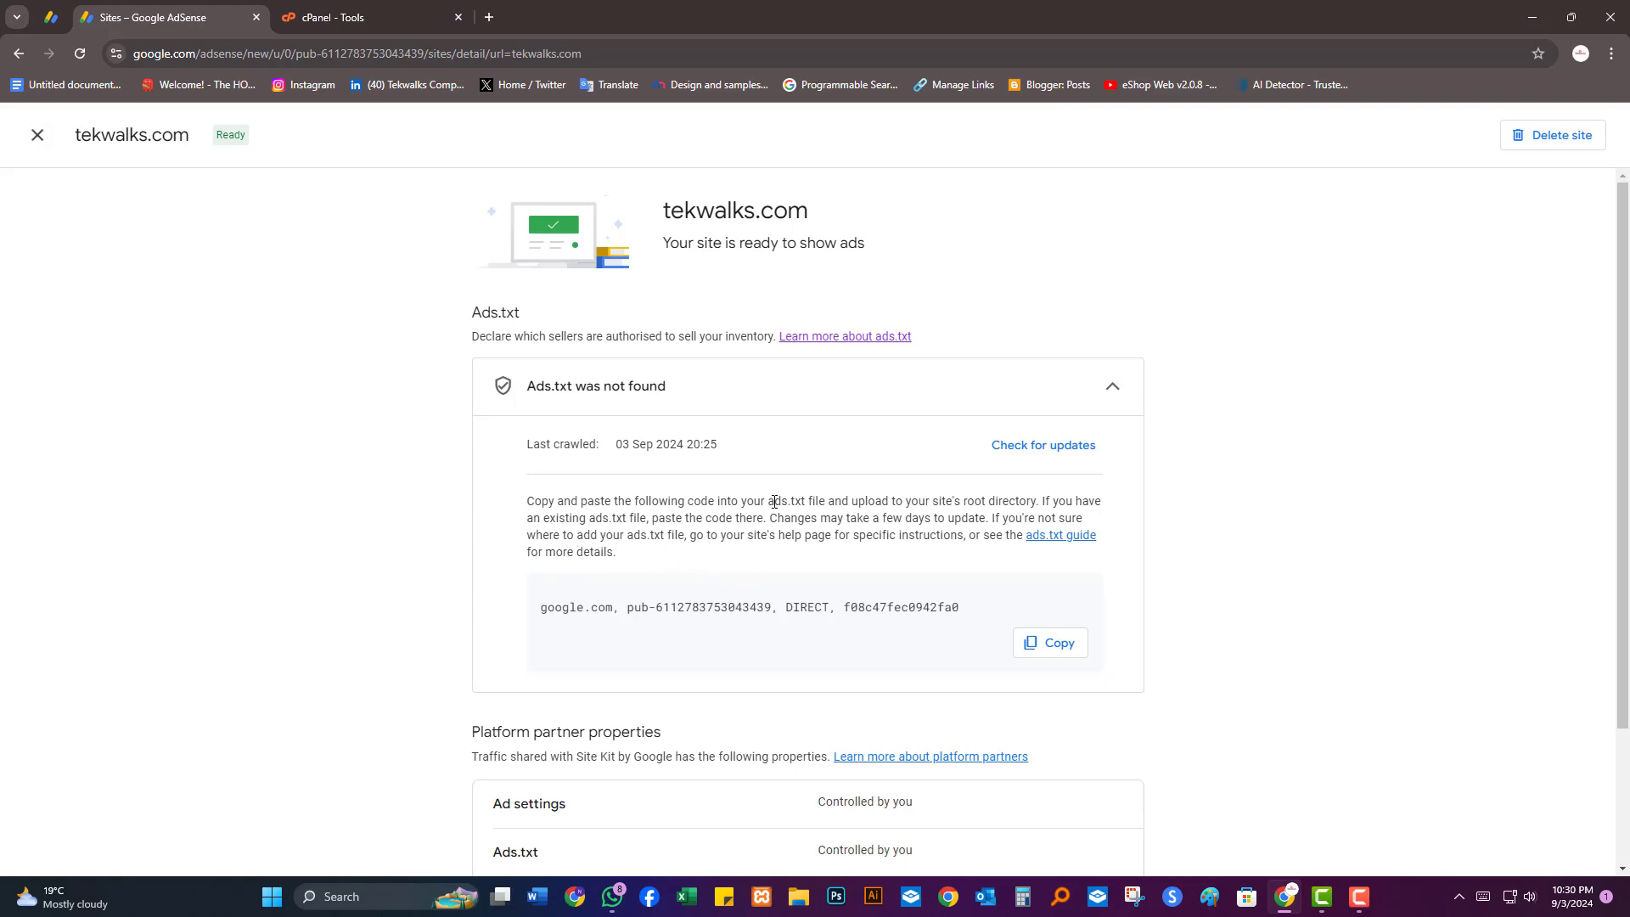
Copy the file name "ads.txt" from the setup instructions on the tekwalks.com site page
{"action": "left_click_drag", "start_coordinate": [768, 502], "coordinate": [806, 501]}
{"action": "right_click", "coordinate": [771, 502]}
{"action": "left_click", "coordinate": [804, 519]}
{"action": "left_click", "coordinate": [807, 509]}
{"action": "scroll", "coordinate": [670, 649], "scroll_direction": "down", "scroll_amount": 2}
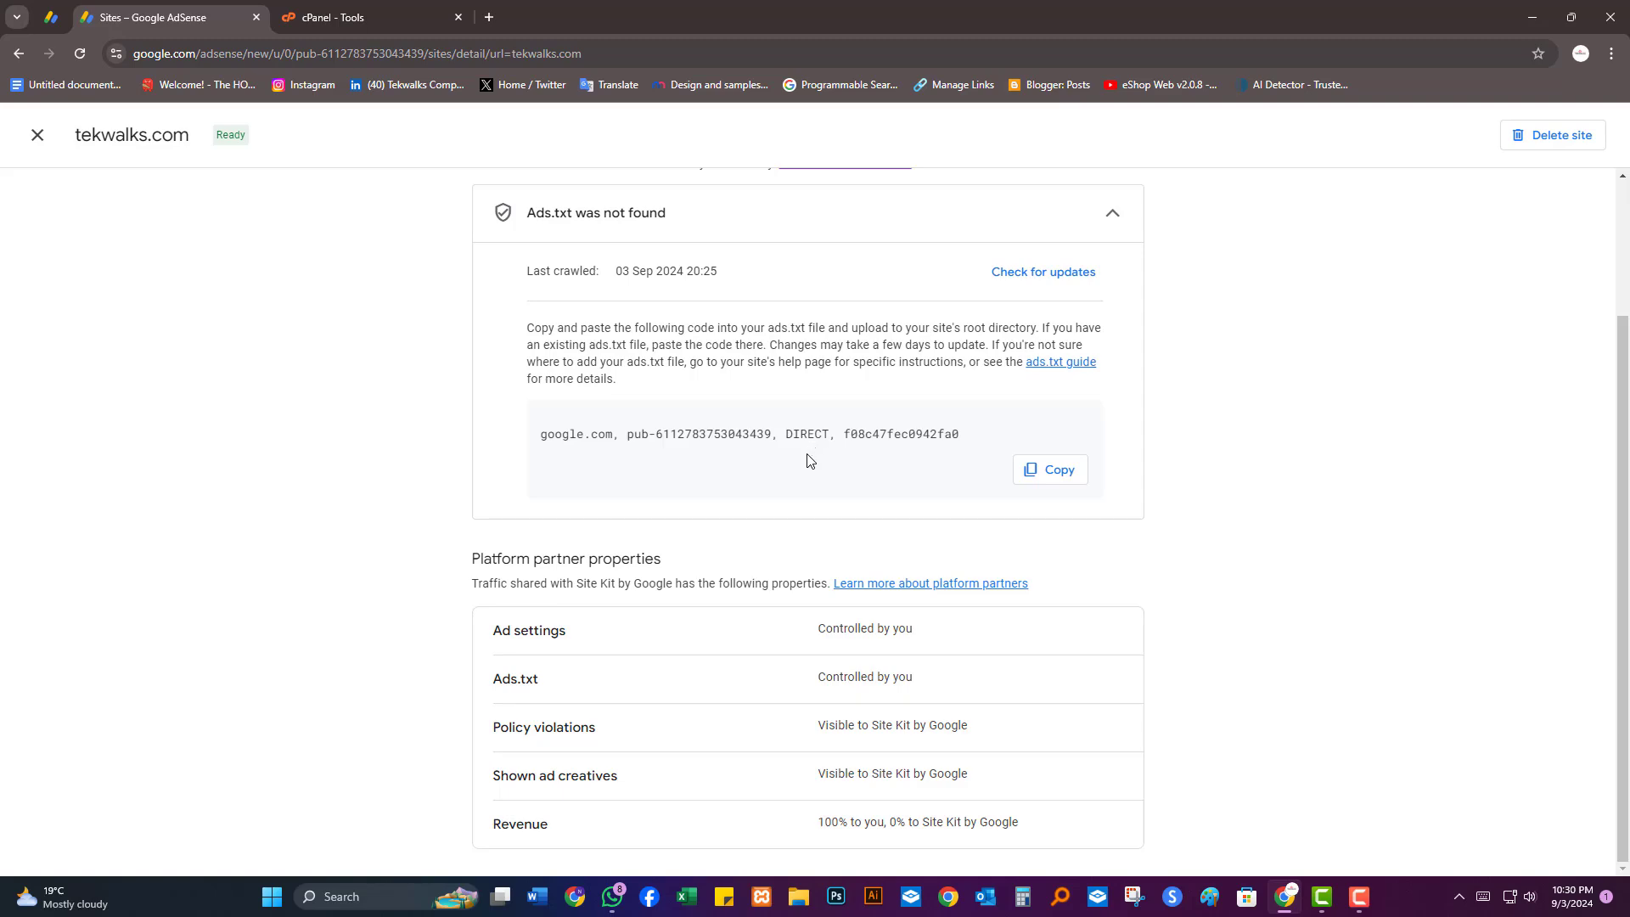
Create a new text document on the Windows desktop and name it ads.txt
{"action": "left_click", "coordinate": [1533, 18]}
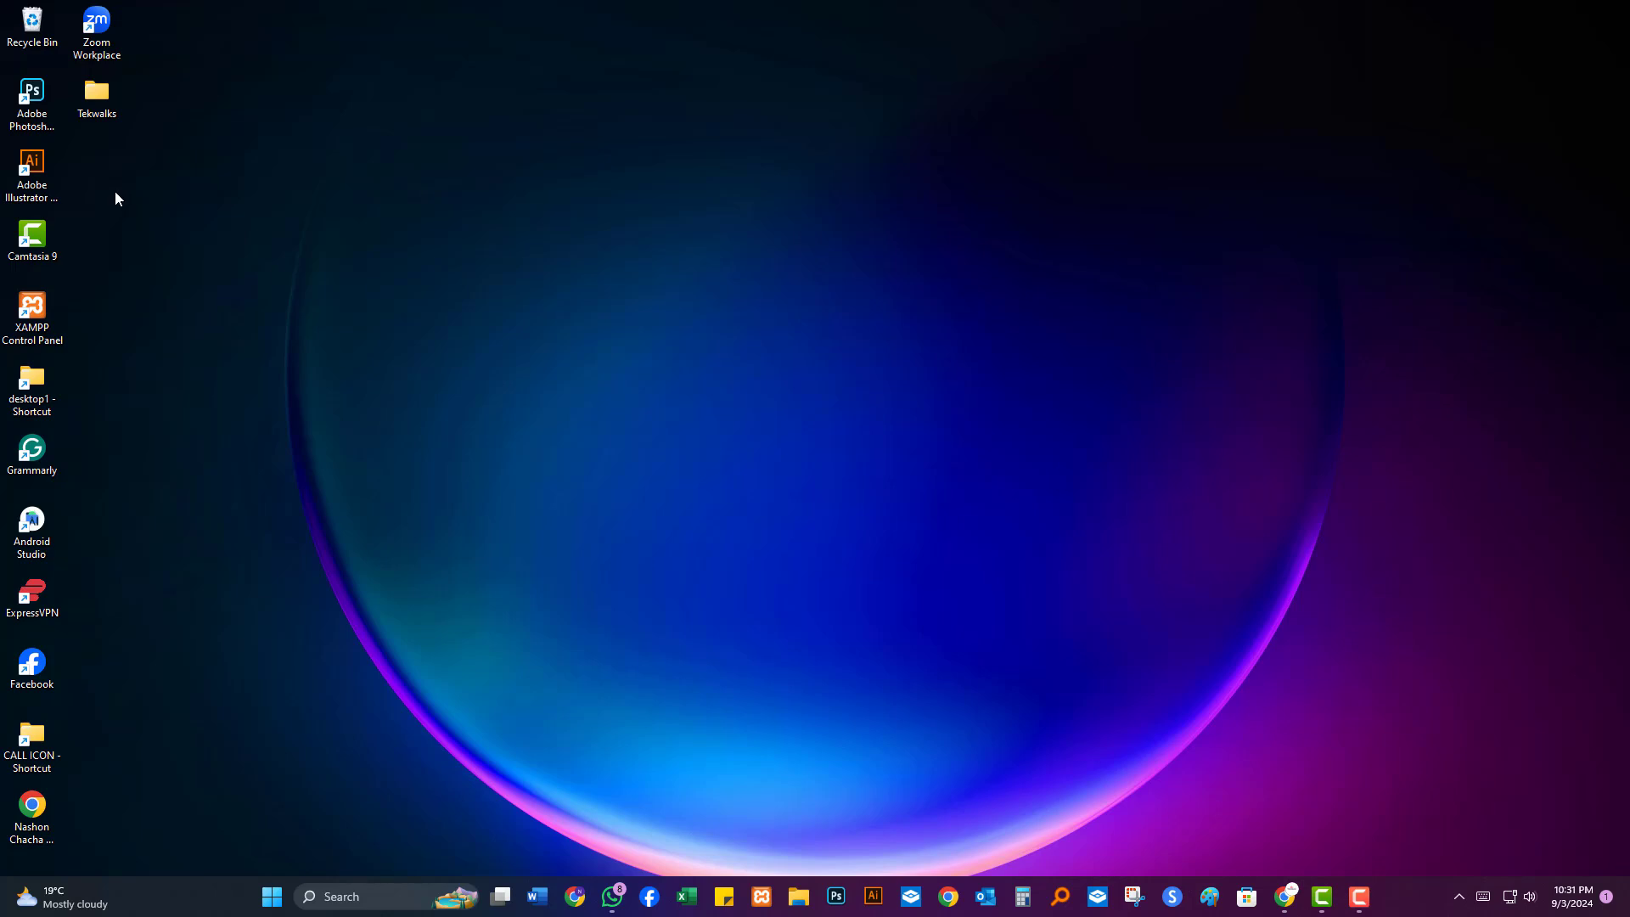
{"action": "right_click", "coordinate": [116, 208]}
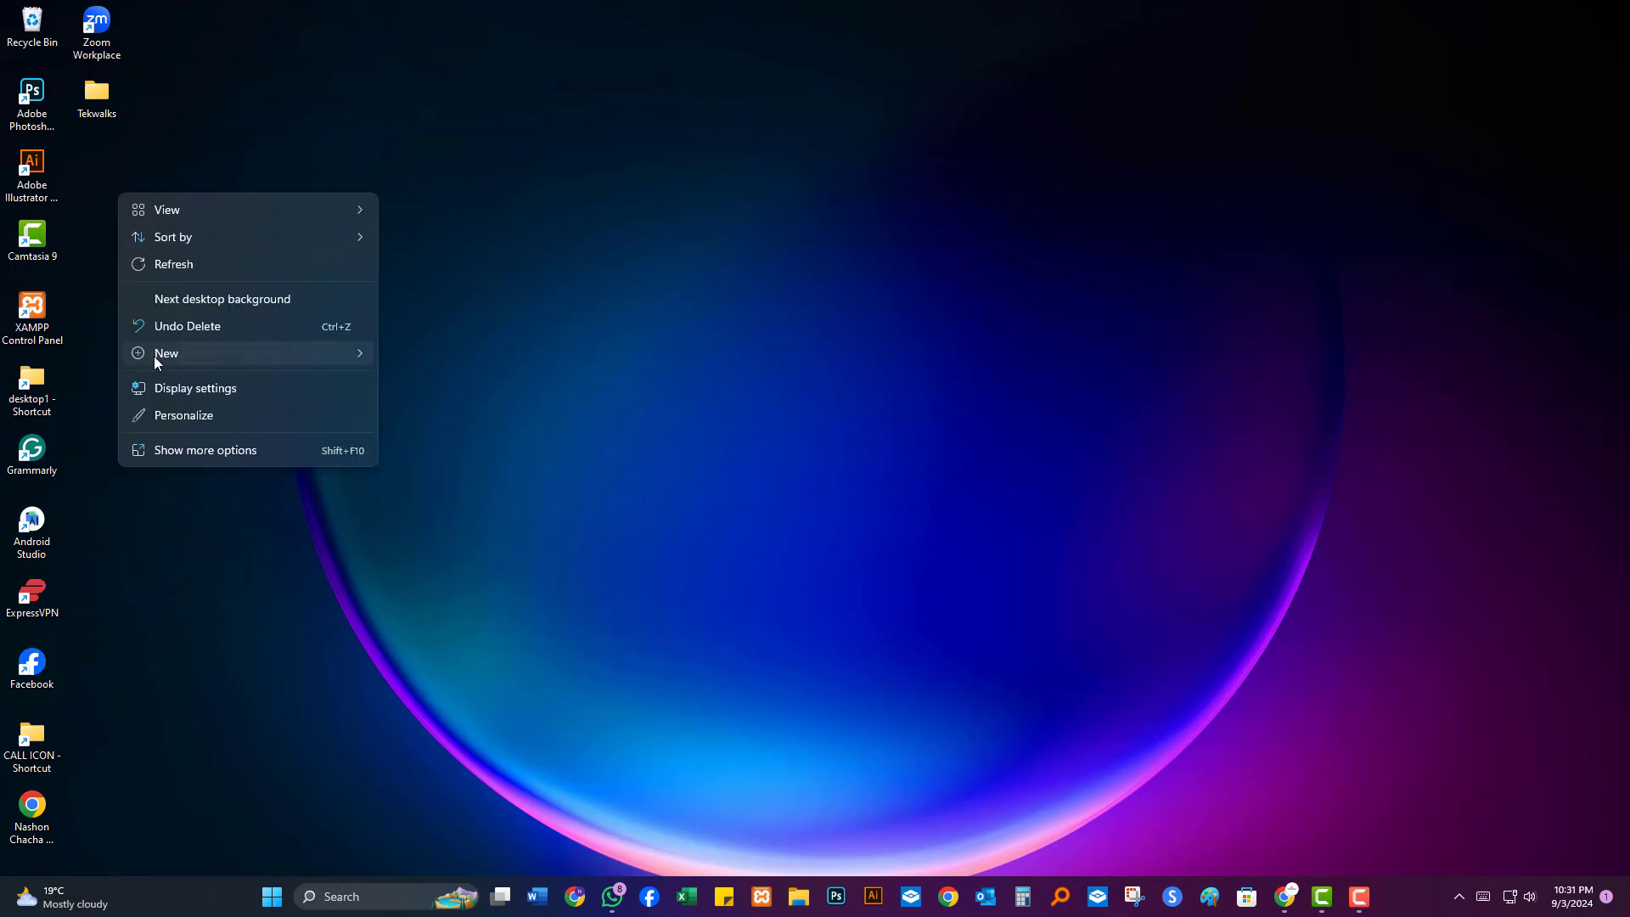
{"action": "mouse_move", "coordinate": [181, 363]}
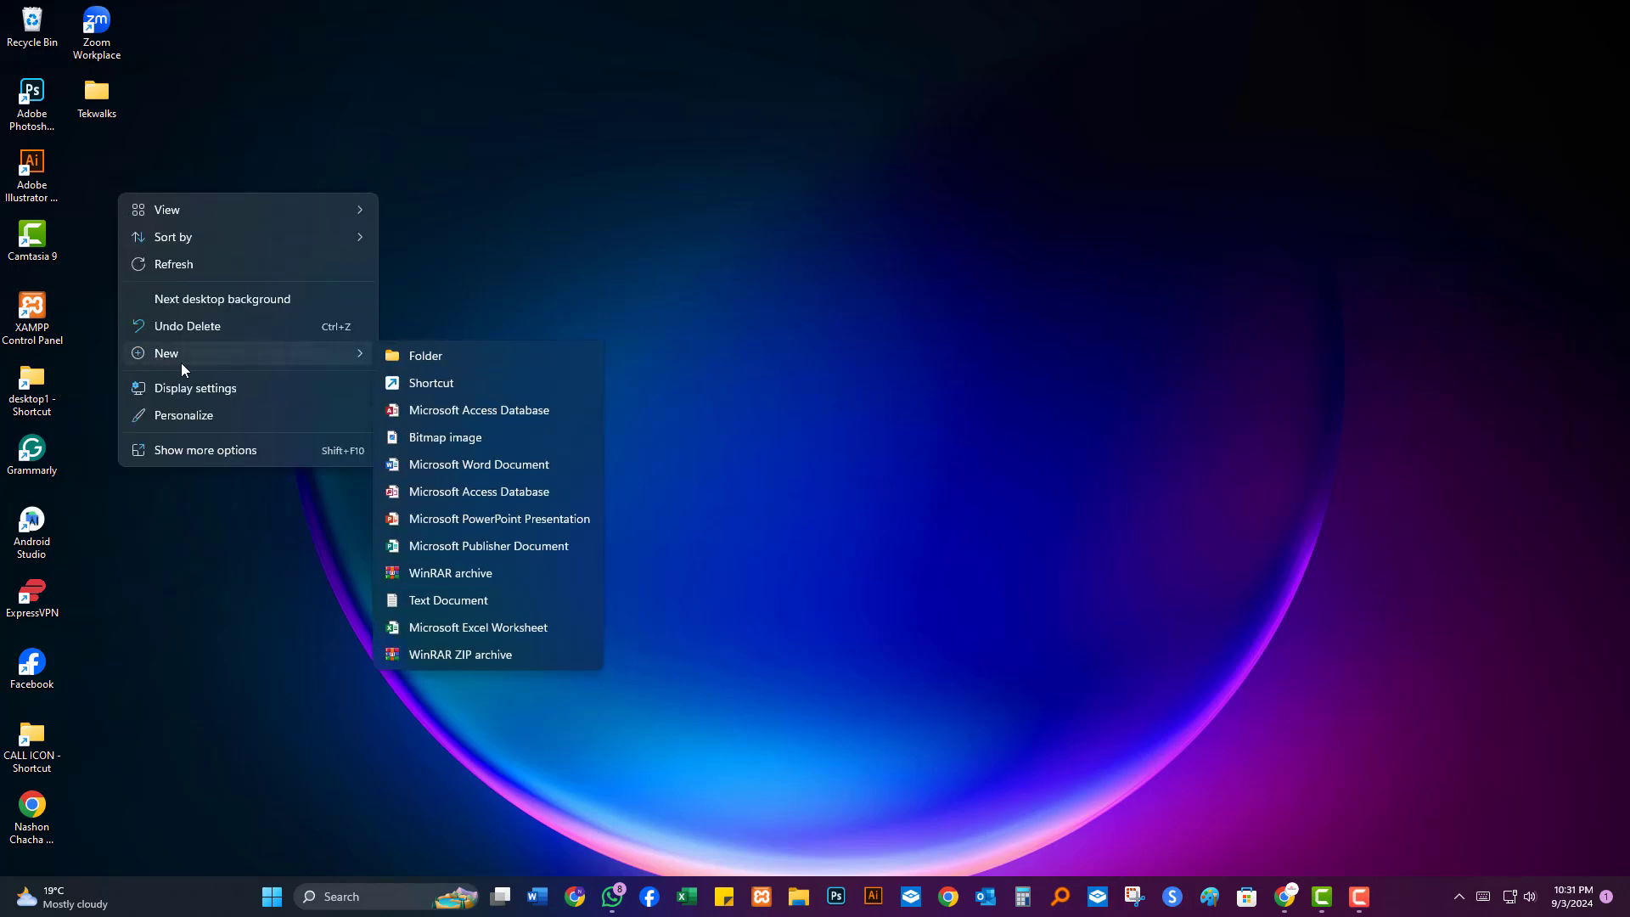
{"action": "left_click", "coordinate": [451, 607]}
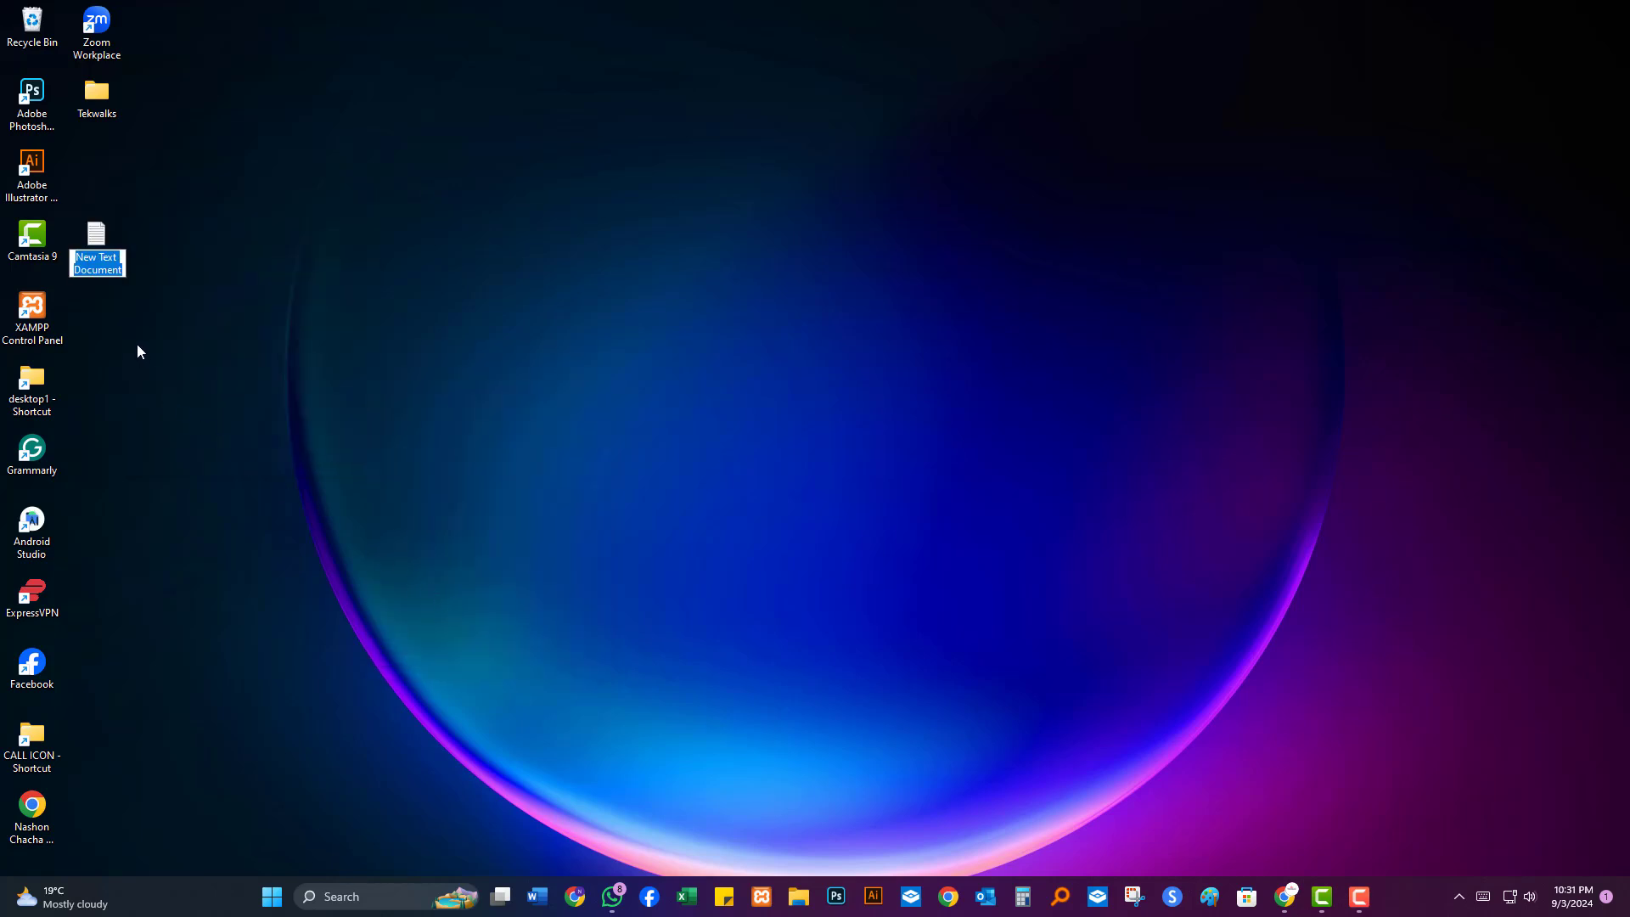
{"action": "type", "text": "ads.txt"}
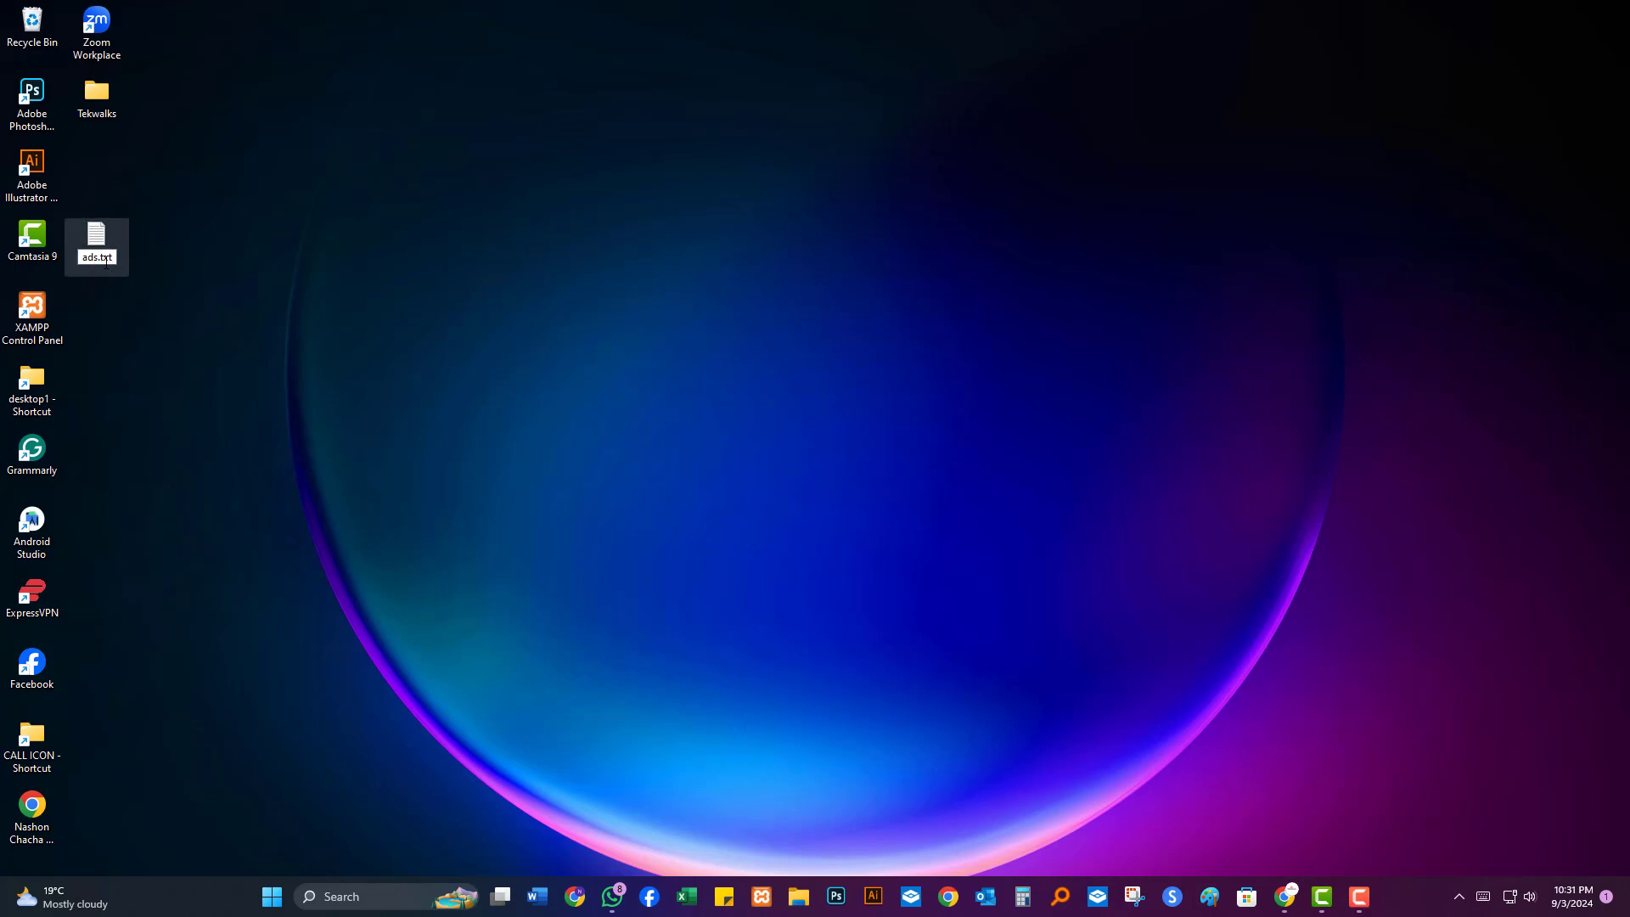
{"action": "key", "text": "Return"}
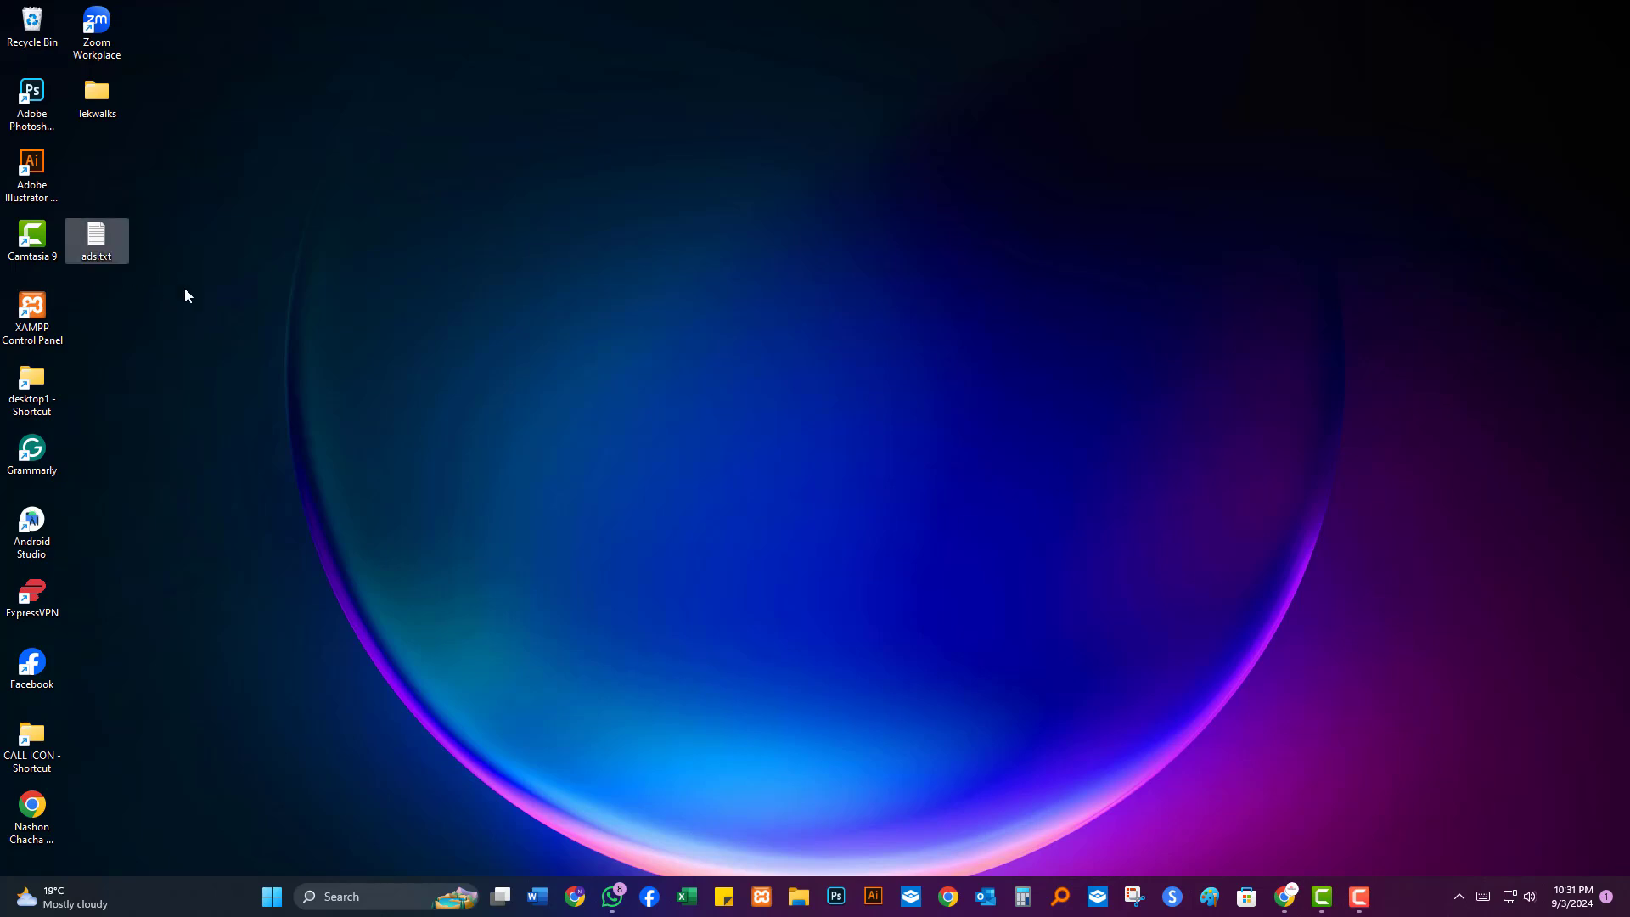
Open the desktop's ads.txt file in Notepad, and copy the ads.txt code from the AdSense page for tekwalks.com
{"action": "right_click", "coordinate": [95, 243]}
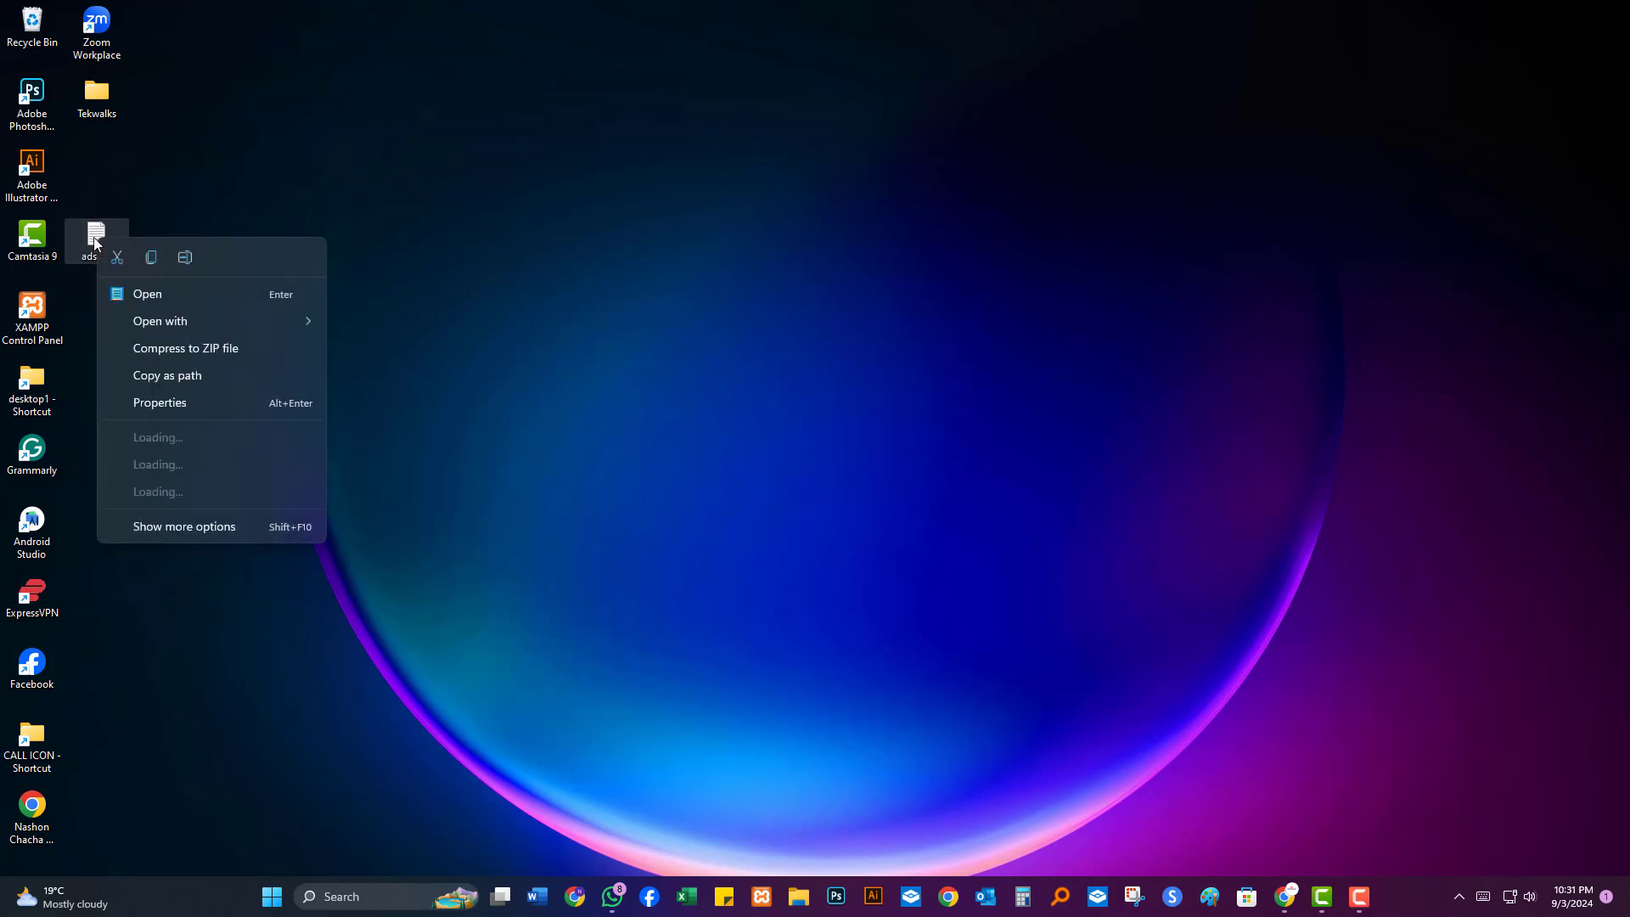
{"action": "left_click", "coordinate": [144, 292]}
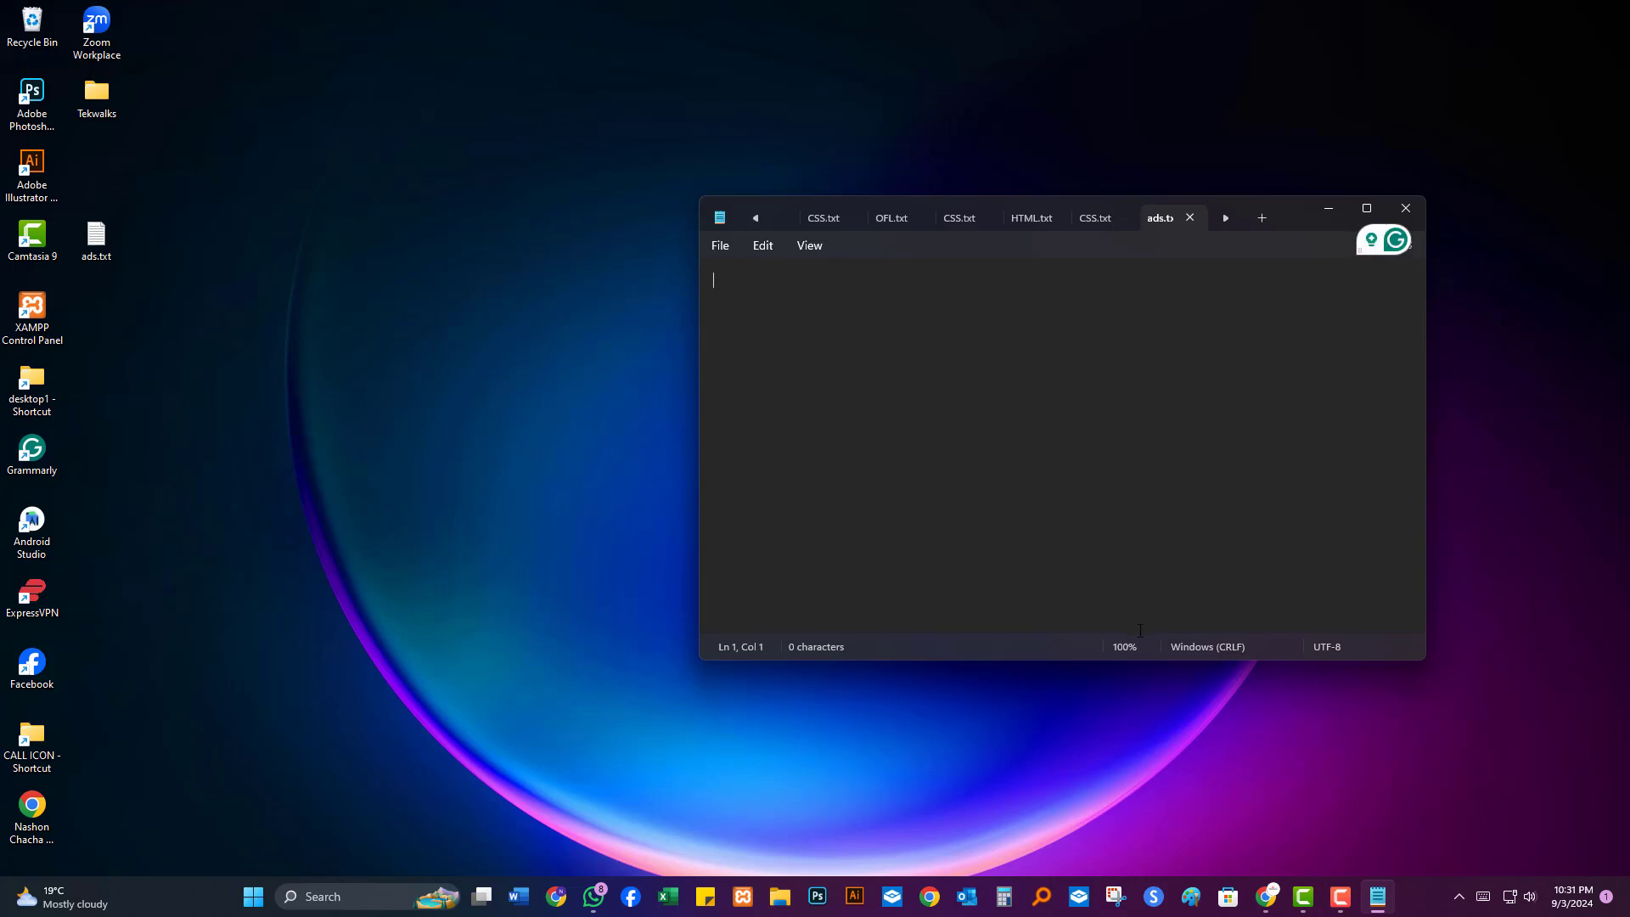
{"action": "left_click", "coordinate": [1265, 896]}
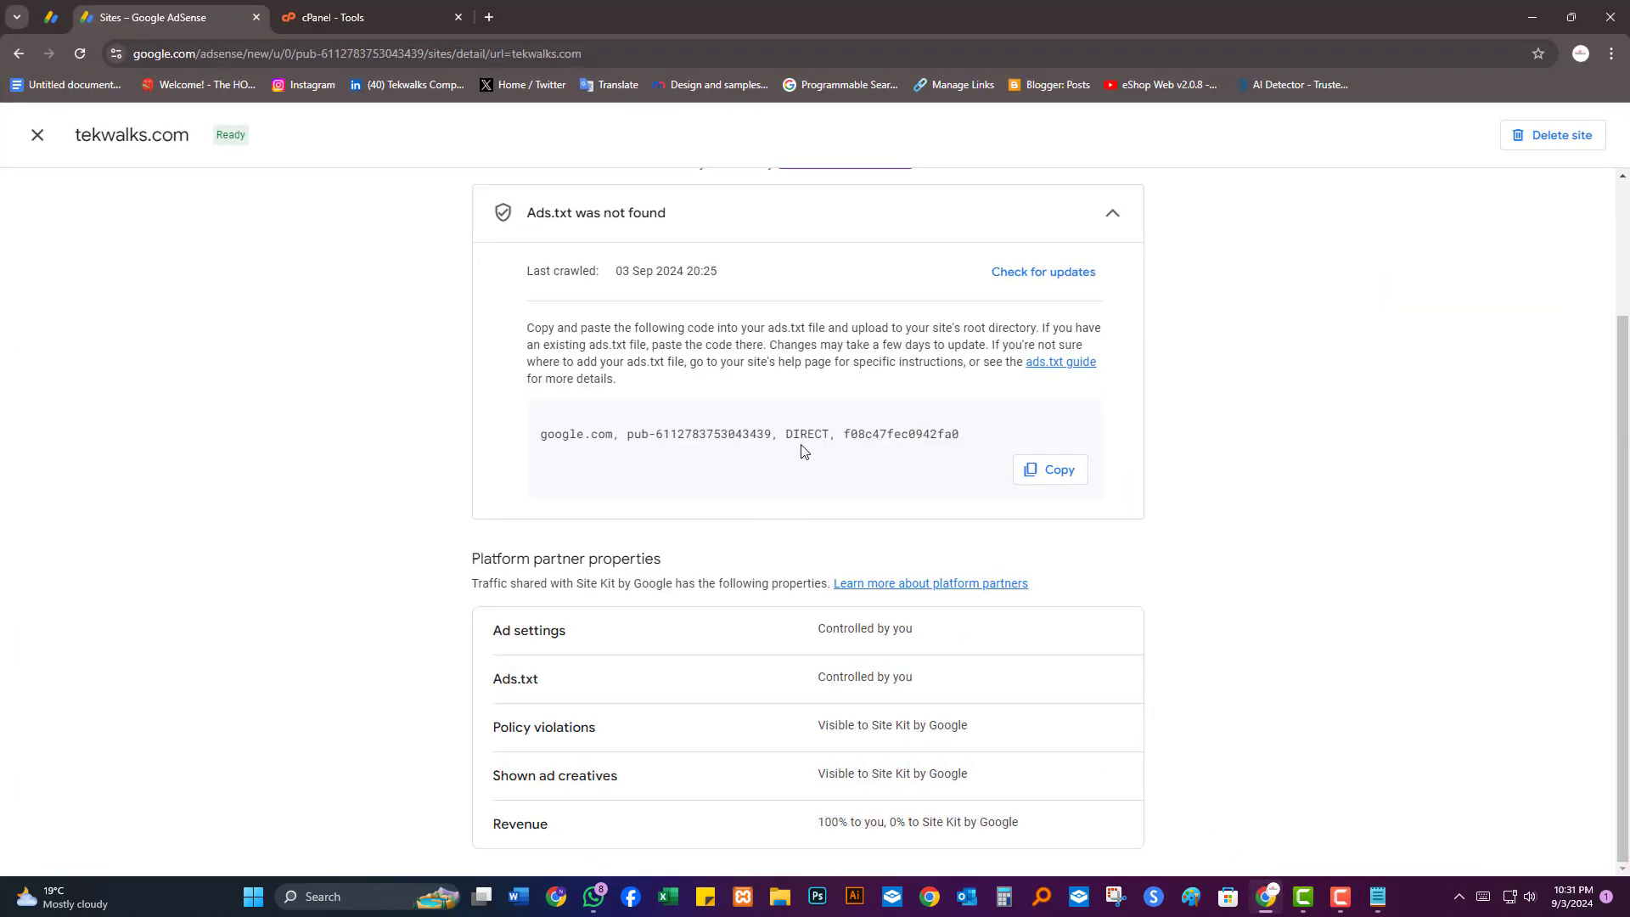
{"action": "scroll", "coordinate": [854, 441], "scroll_direction": "up", "scroll_amount": 2}
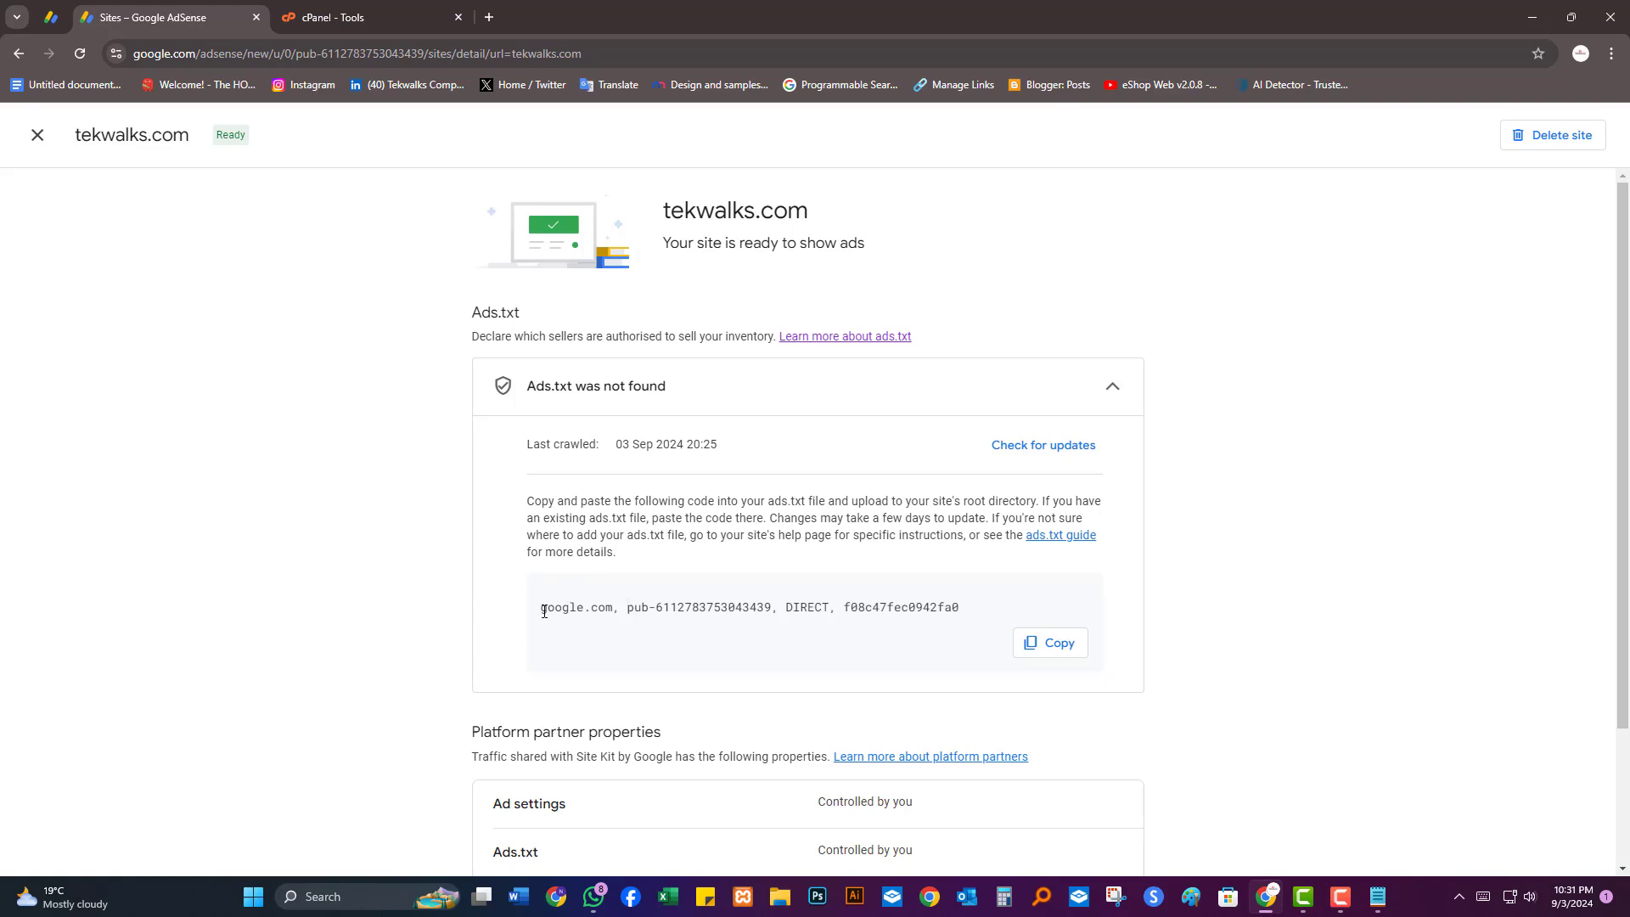
{"action": "left_click_drag", "start_coordinate": [544, 610], "coordinate": [942, 608]}
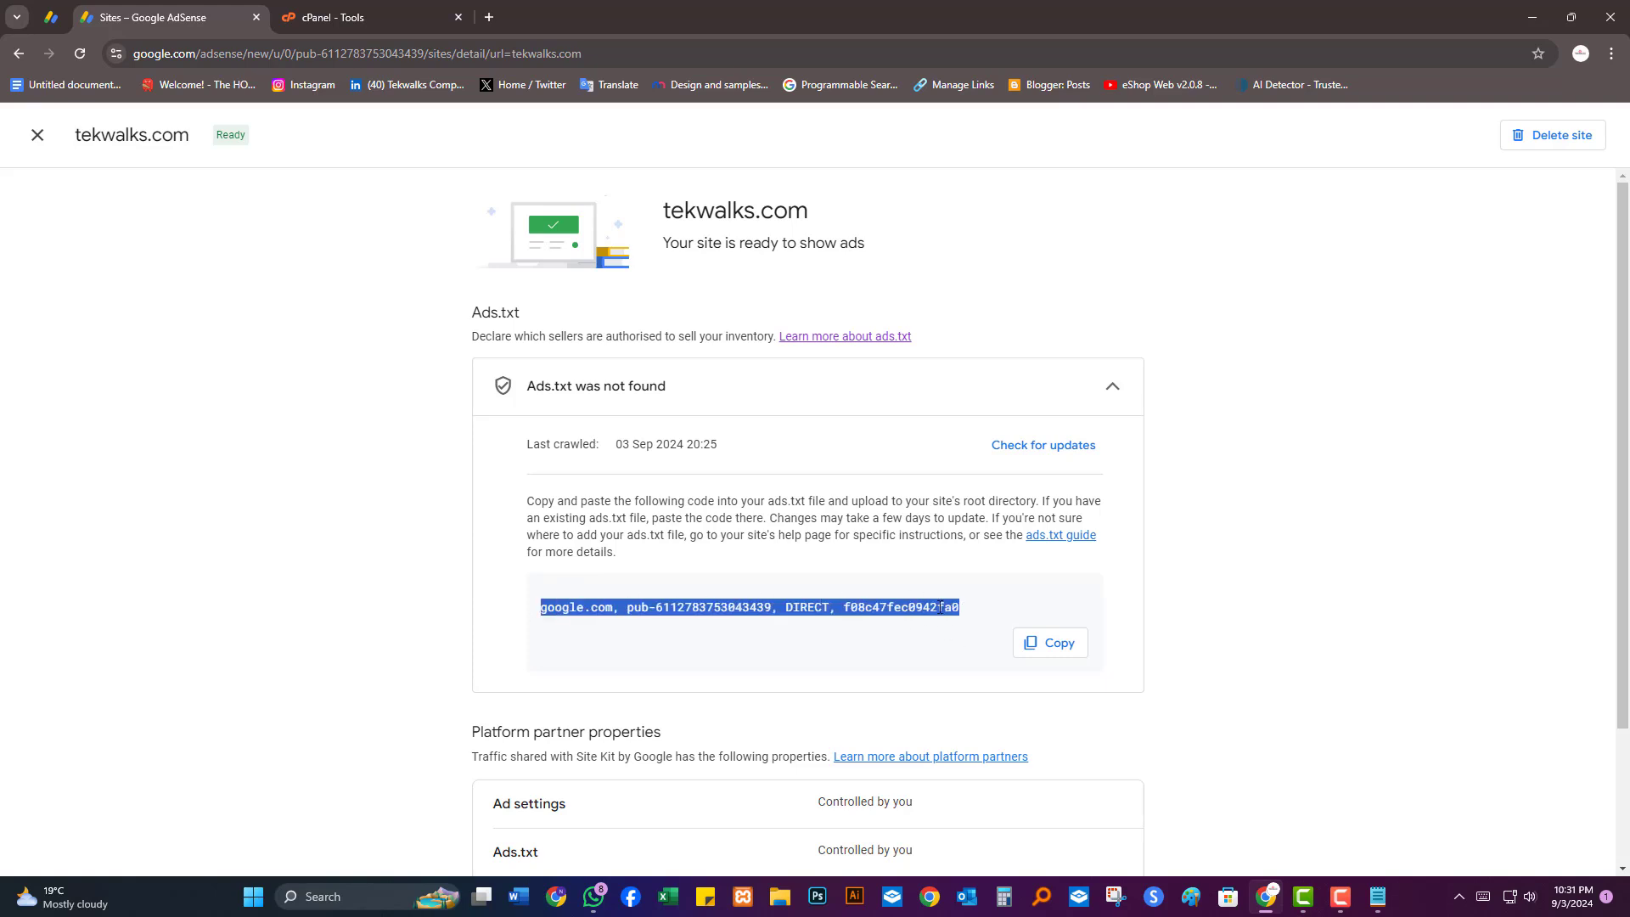
{"action": "left_click", "coordinate": [940, 608]}
{"action": "left_click", "coordinate": [1047, 642]}
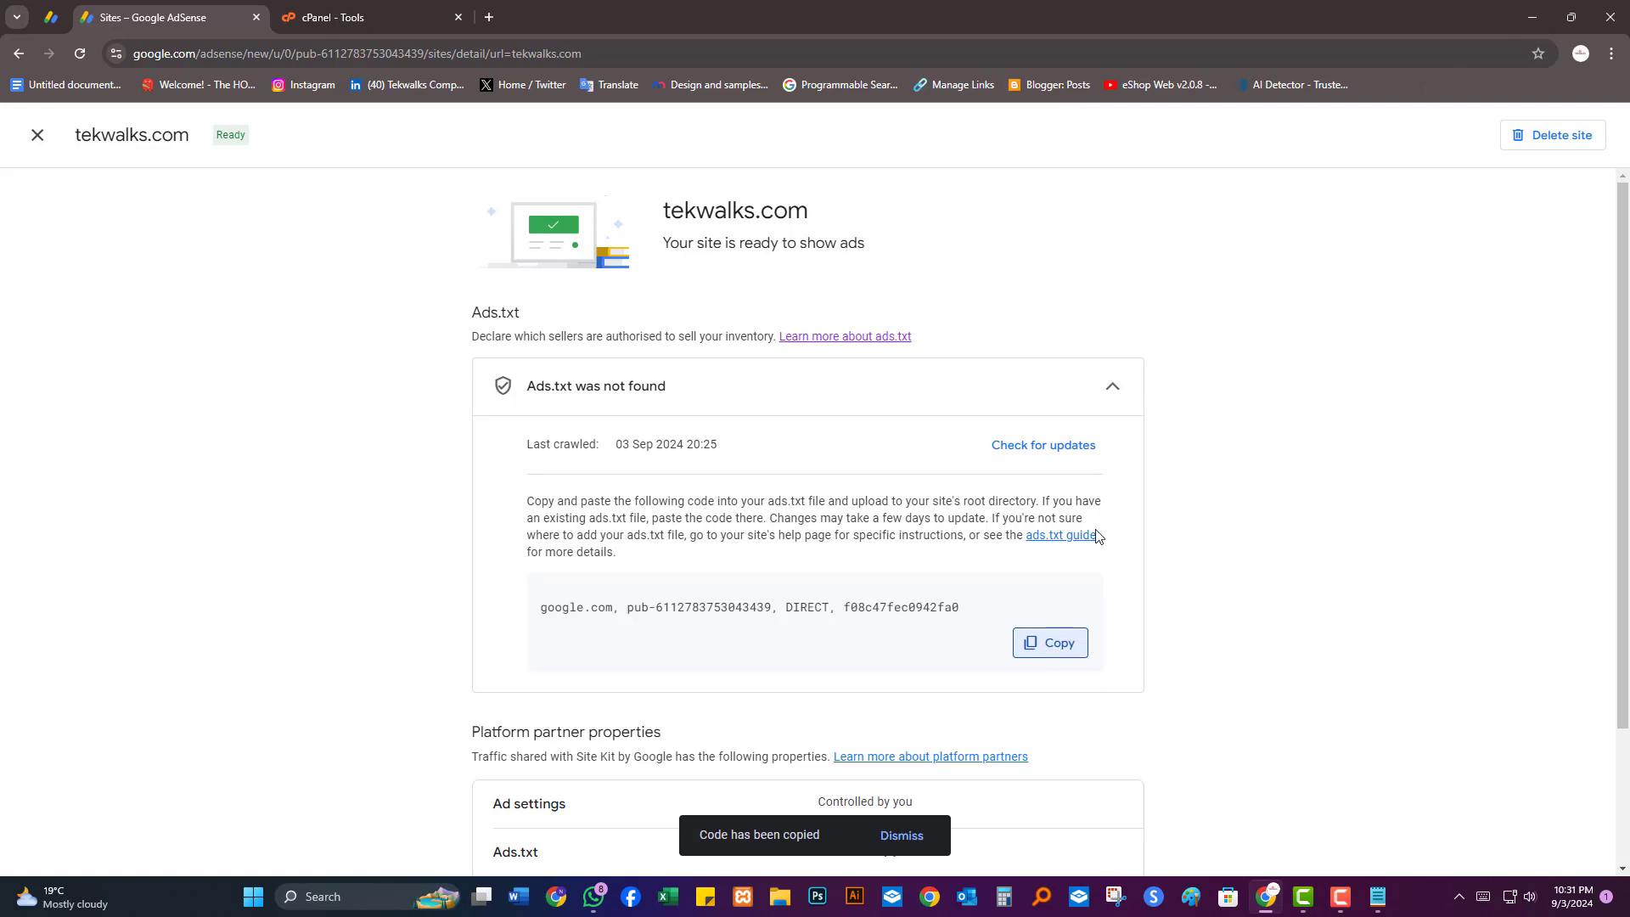
Paste the copied AdSense code into ads.txt in Notepad, then save and close the file
{"action": "left_click", "coordinate": [1533, 17]}
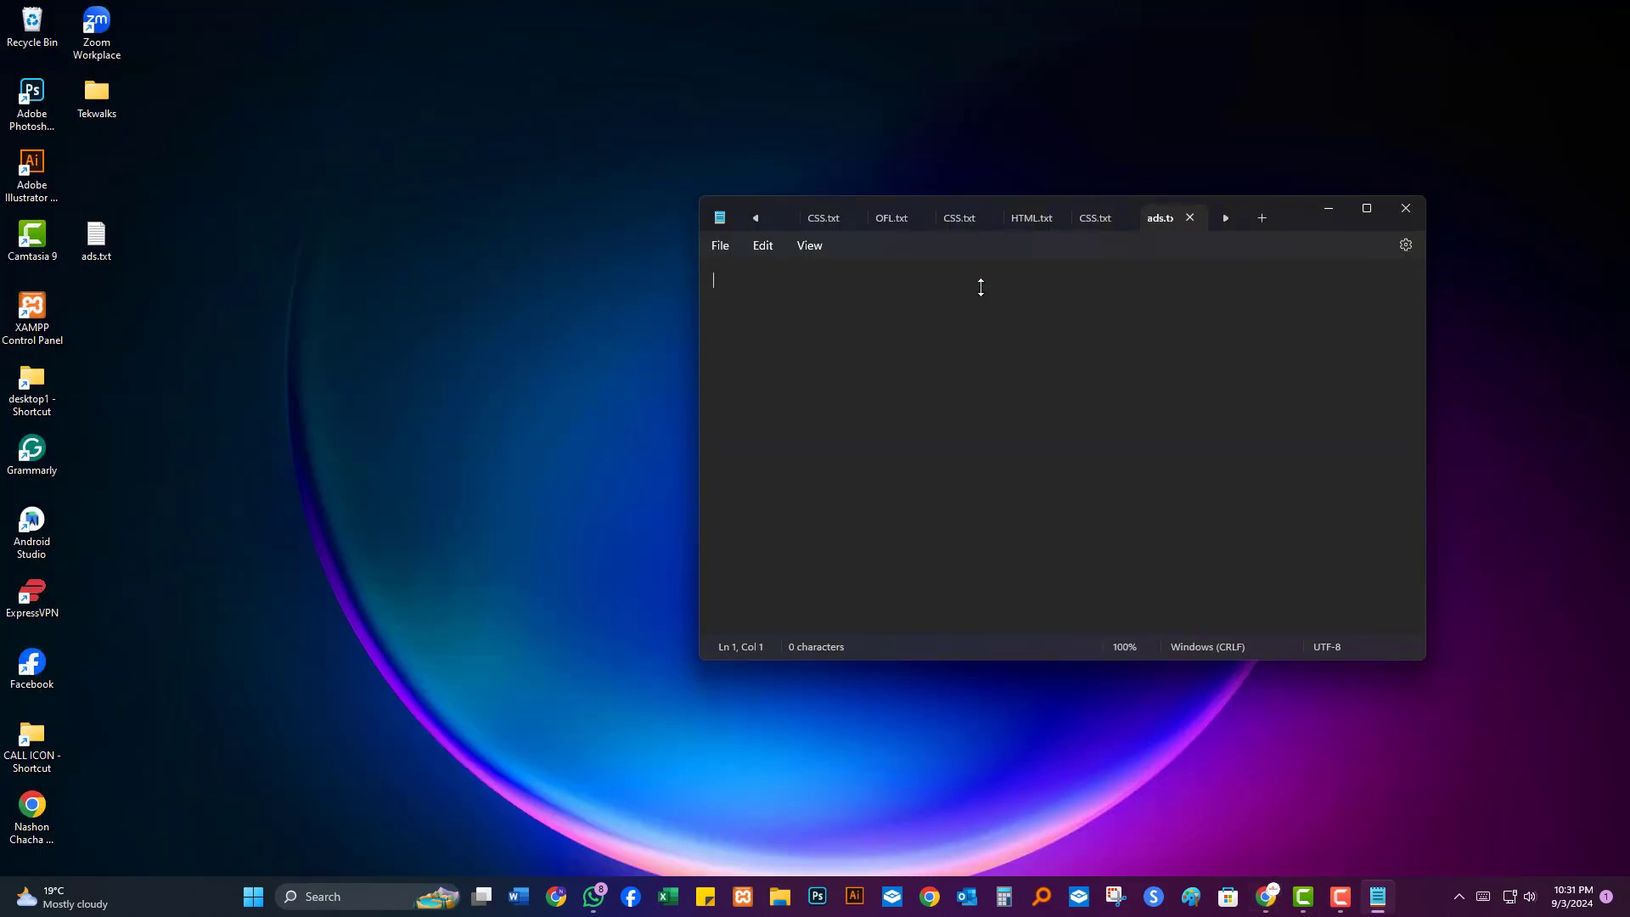
{"action": "right_click", "coordinate": [759, 312]}
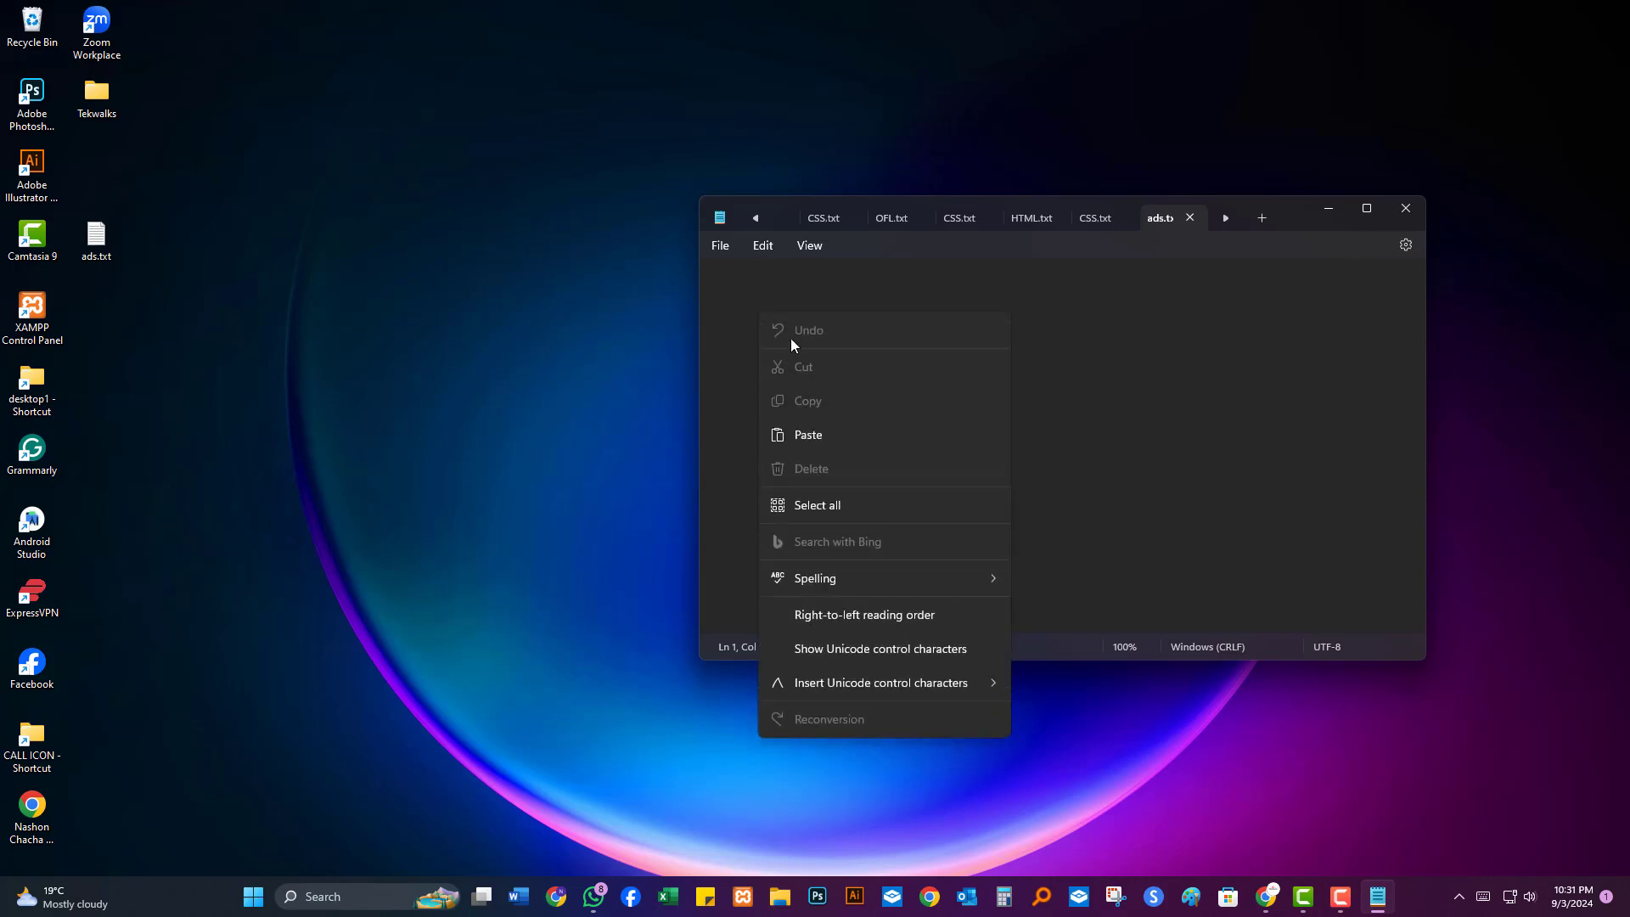
{"action": "left_click", "coordinate": [817, 436]}
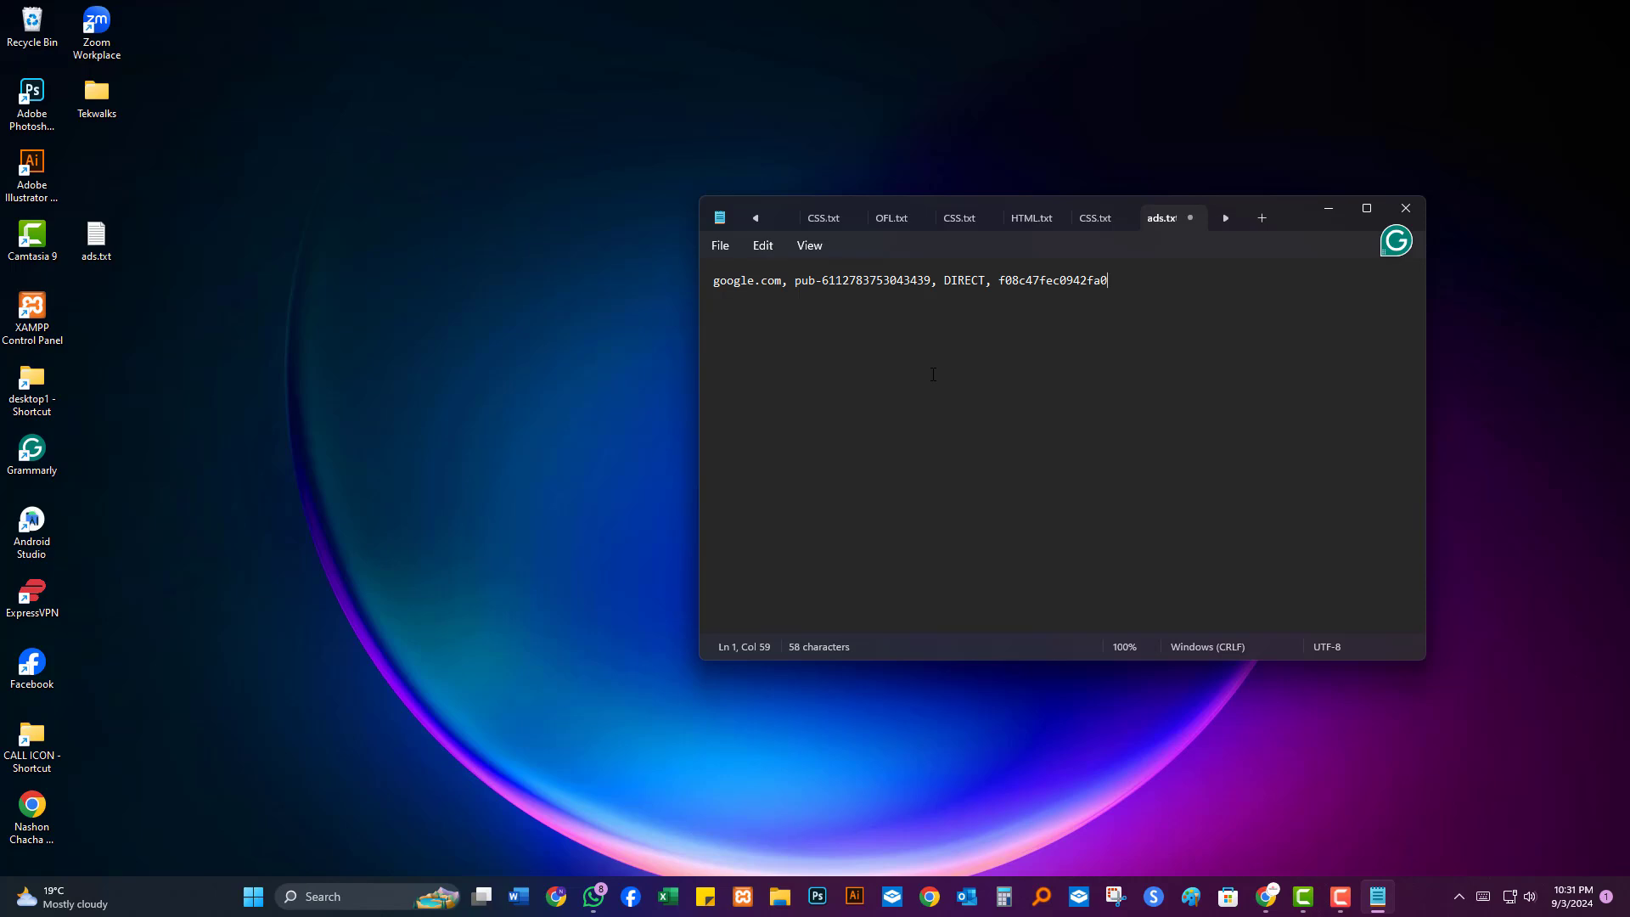
{"action": "left_click", "coordinate": [723, 246]}
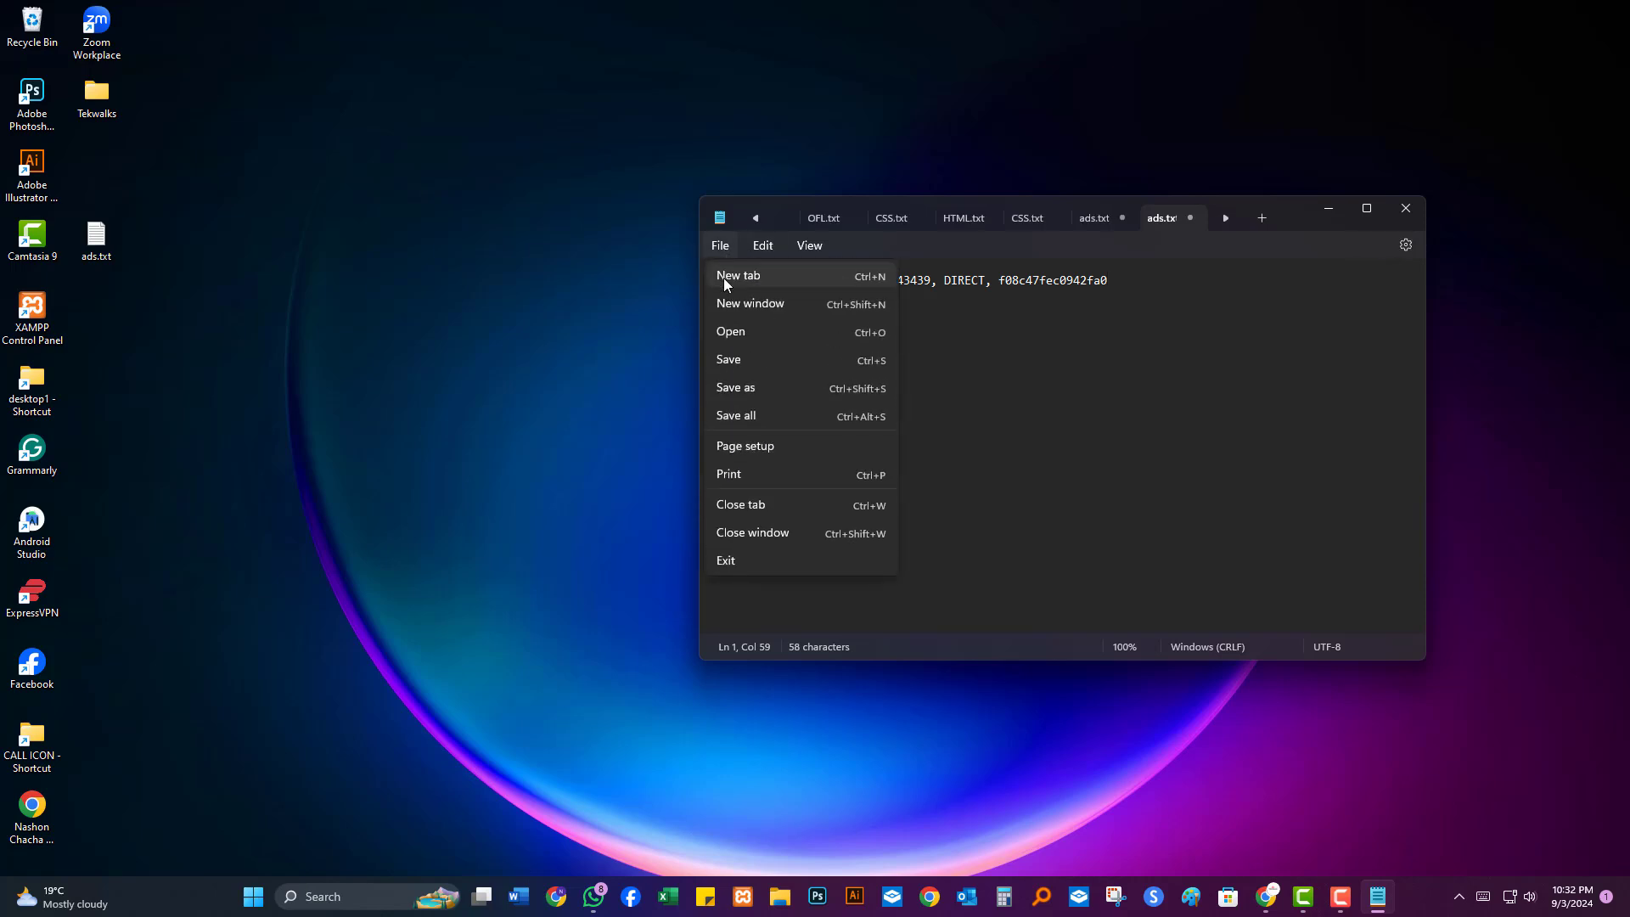
{"action": "left_click", "coordinate": [727, 361]}
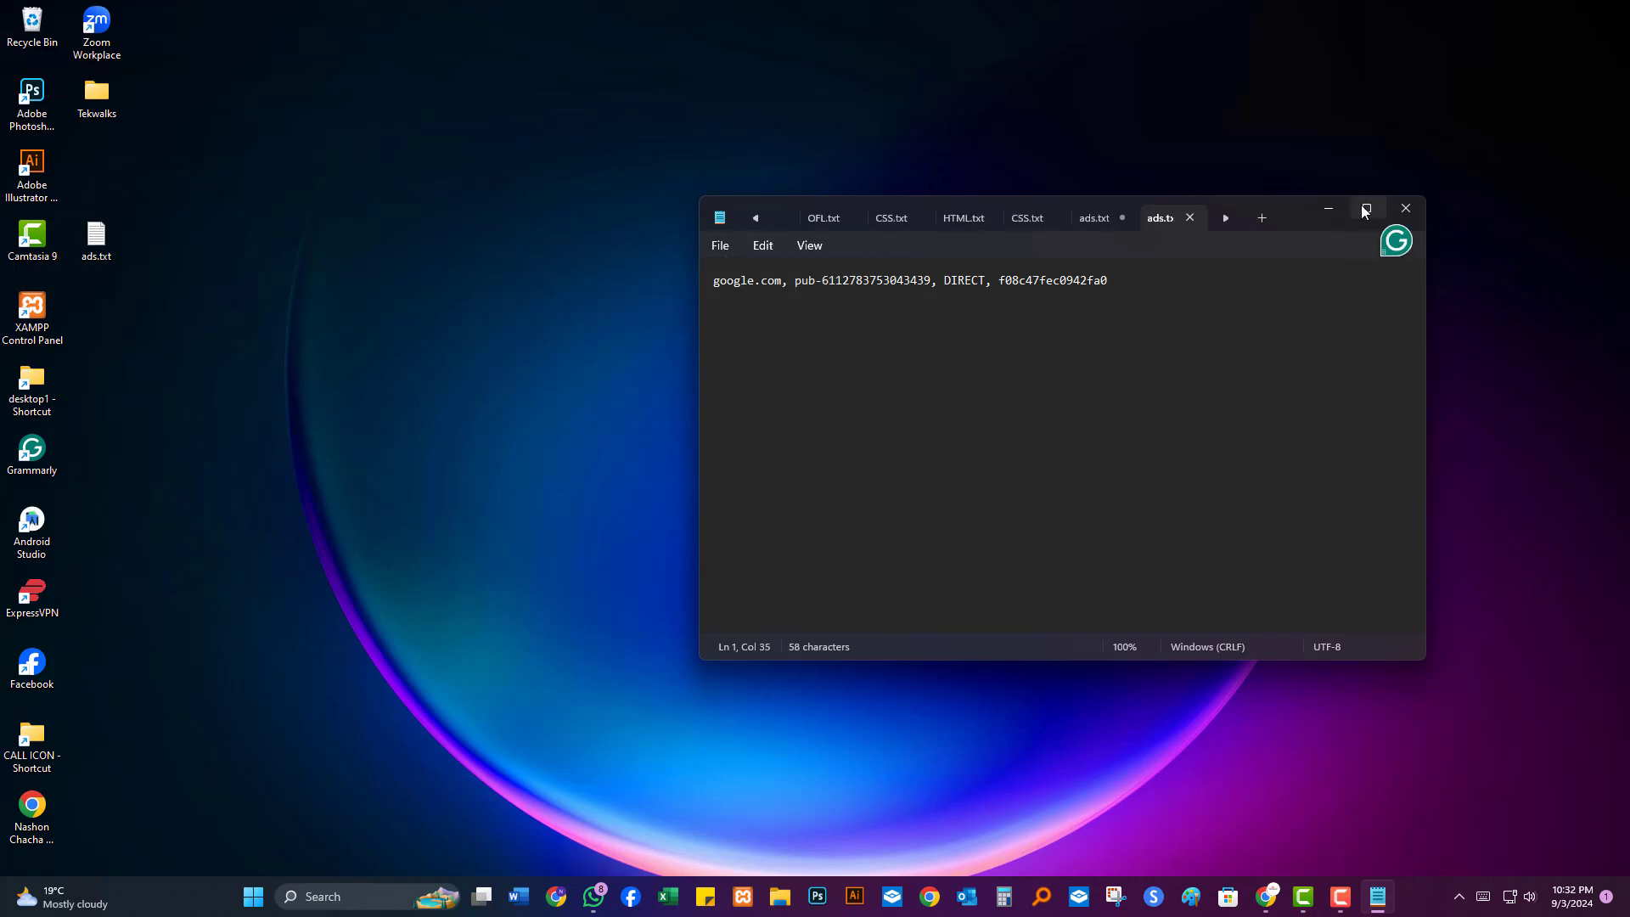
{"action": "left_click", "coordinate": [1405, 209]}
{"action": "left_click", "coordinate": [1405, 209]}
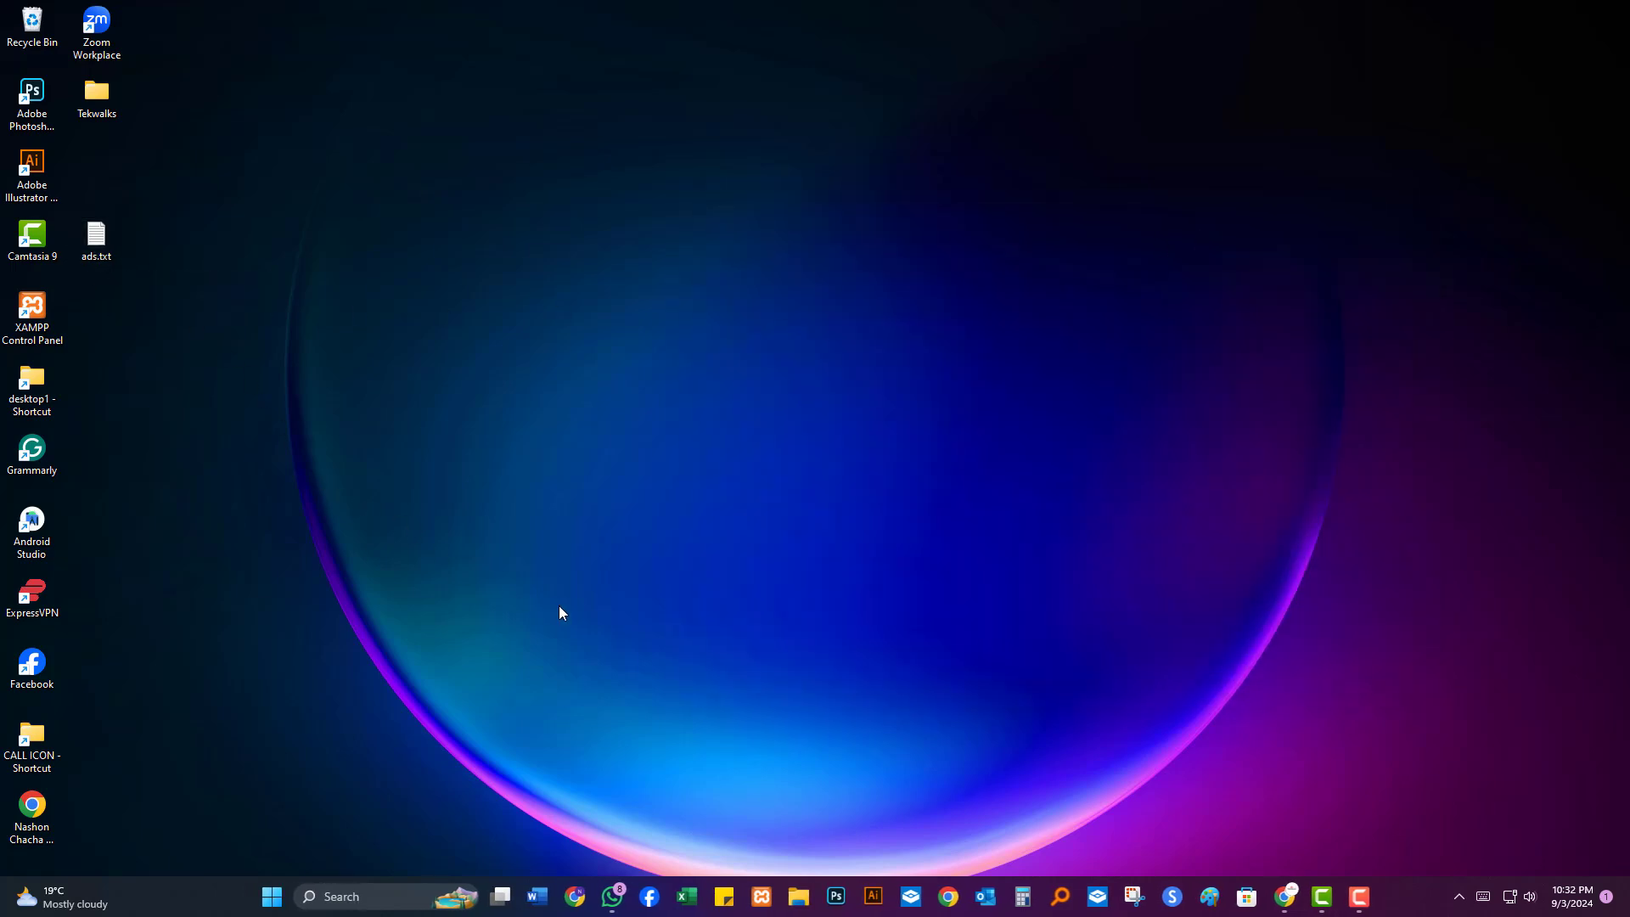
Switch to cPanel in the browser and open the public_html folder in File Manager
{"action": "left_click", "coordinate": [1283, 894]}
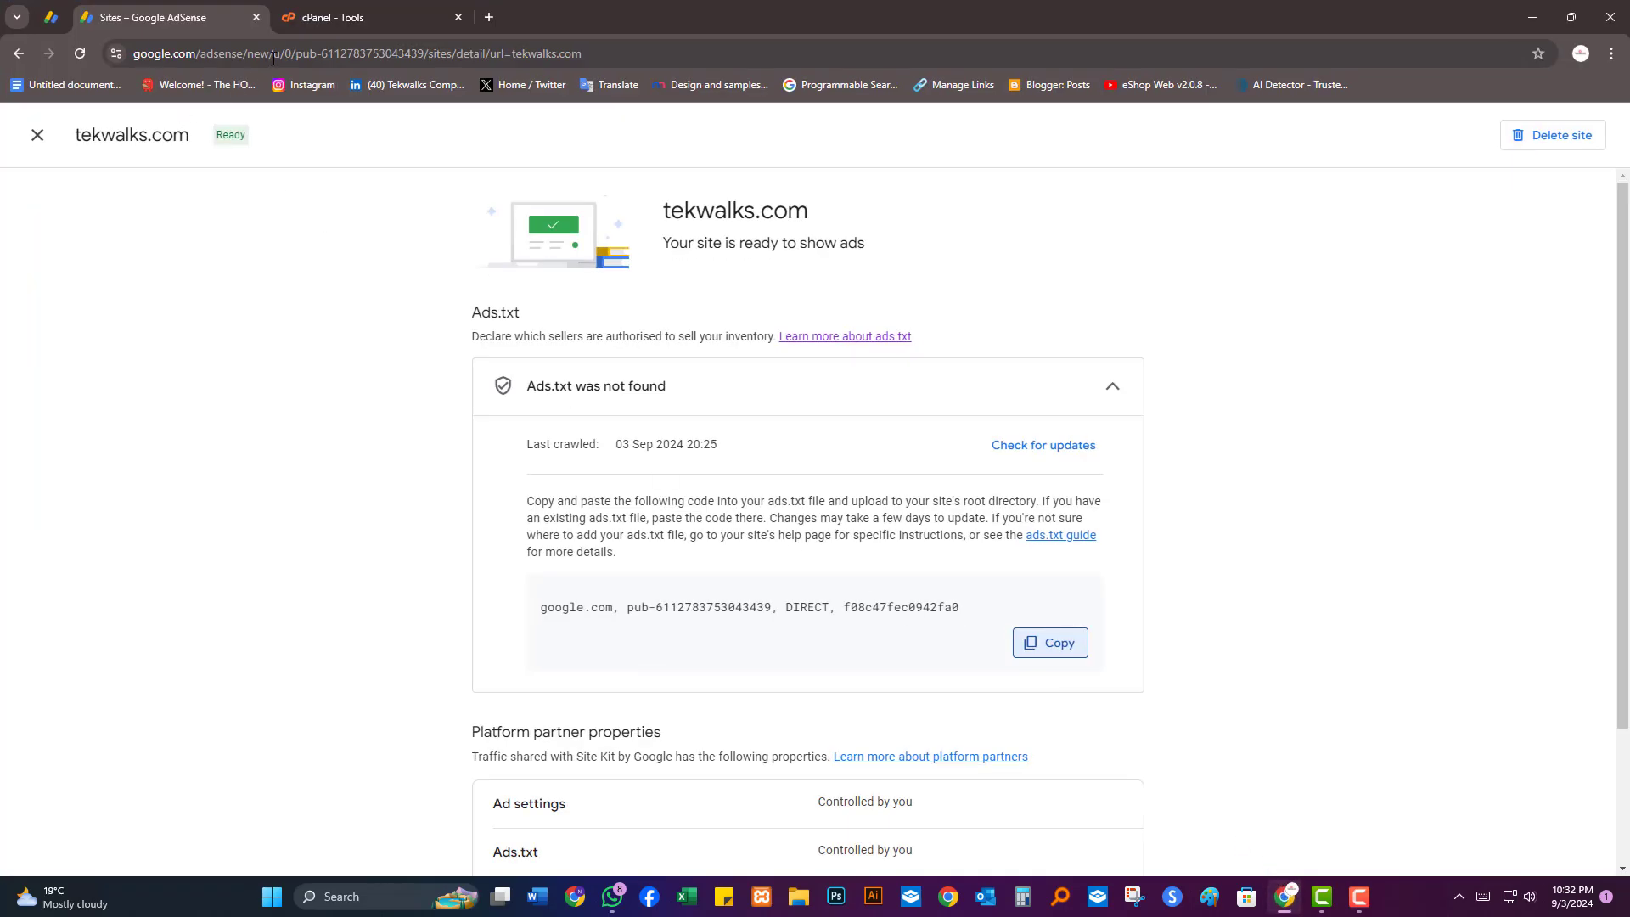
{"action": "left_click", "coordinate": [328, 18]}
{"action": "scroll", "coordinate": [382, 280], "scroll_direction": "down", "scroll_amount": 7}
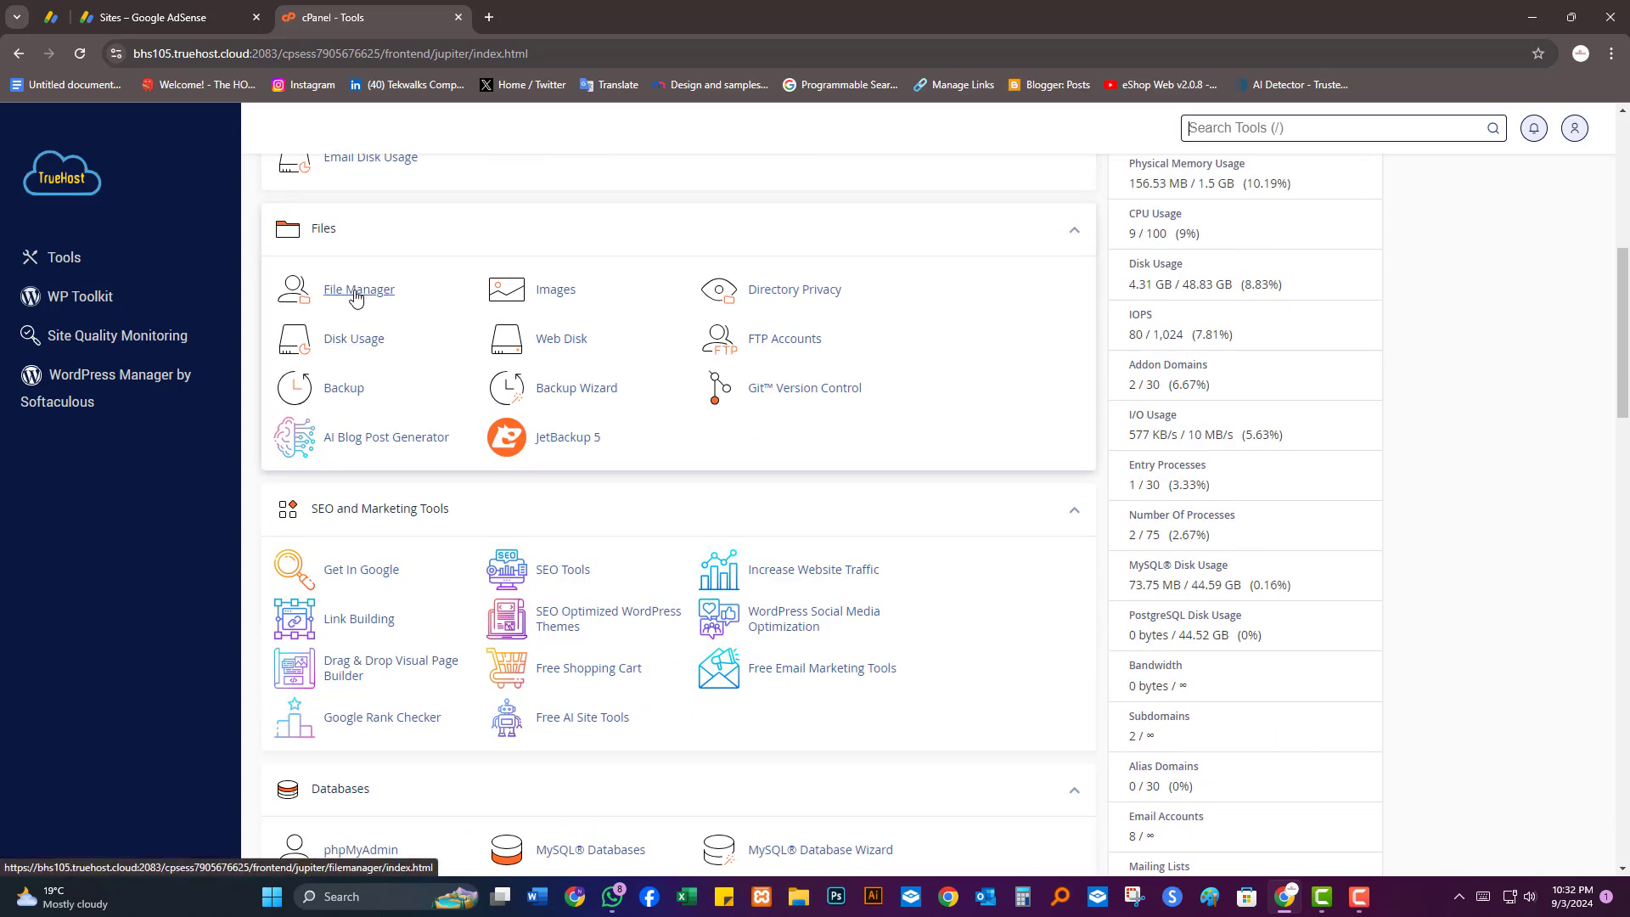
{"action": "left_click", "coordinate": [355, 293]}
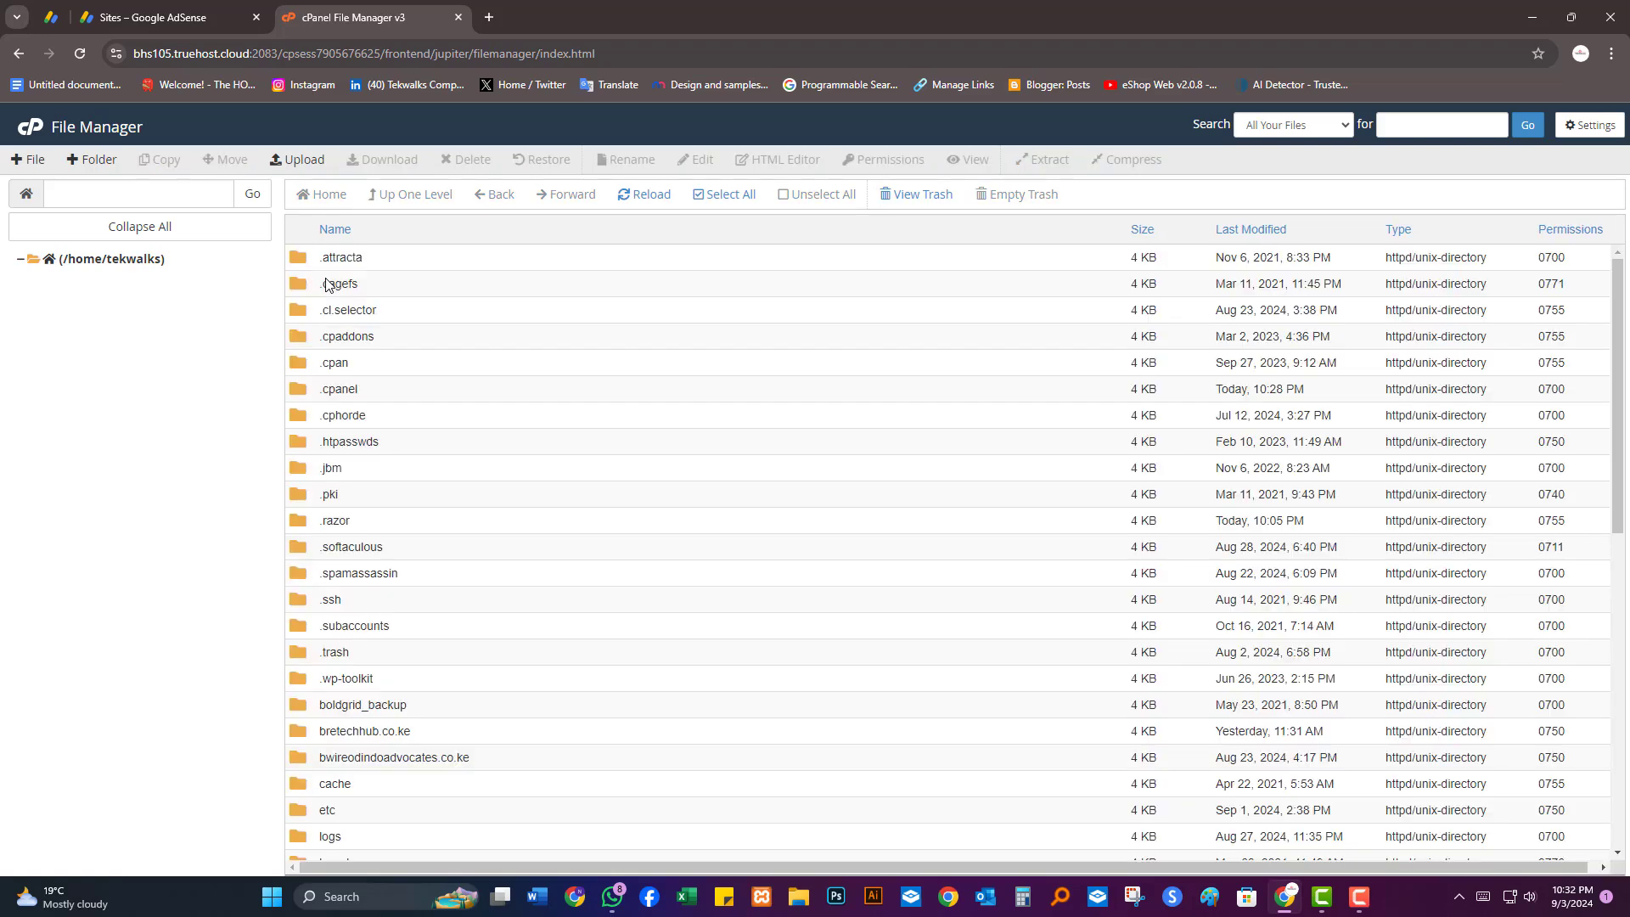
{"action": "scroll", "coordinate": [362, 334], "scroll_direction": "down", "scroll_amount": 8}
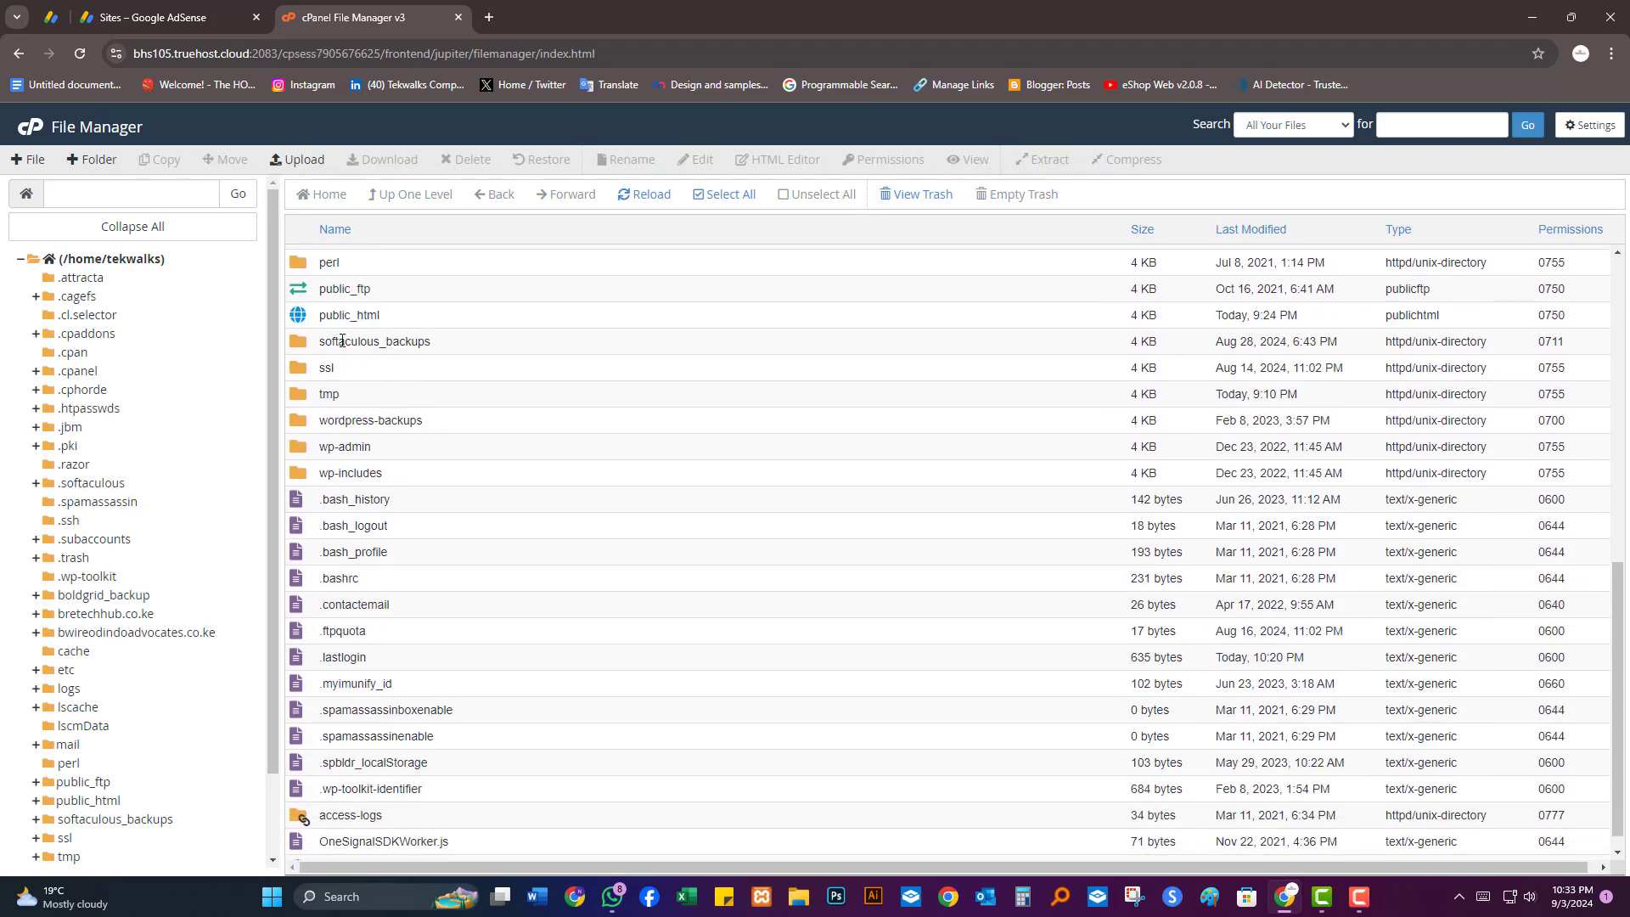
{"action": "double_click", "coordinate": [297, 315]}
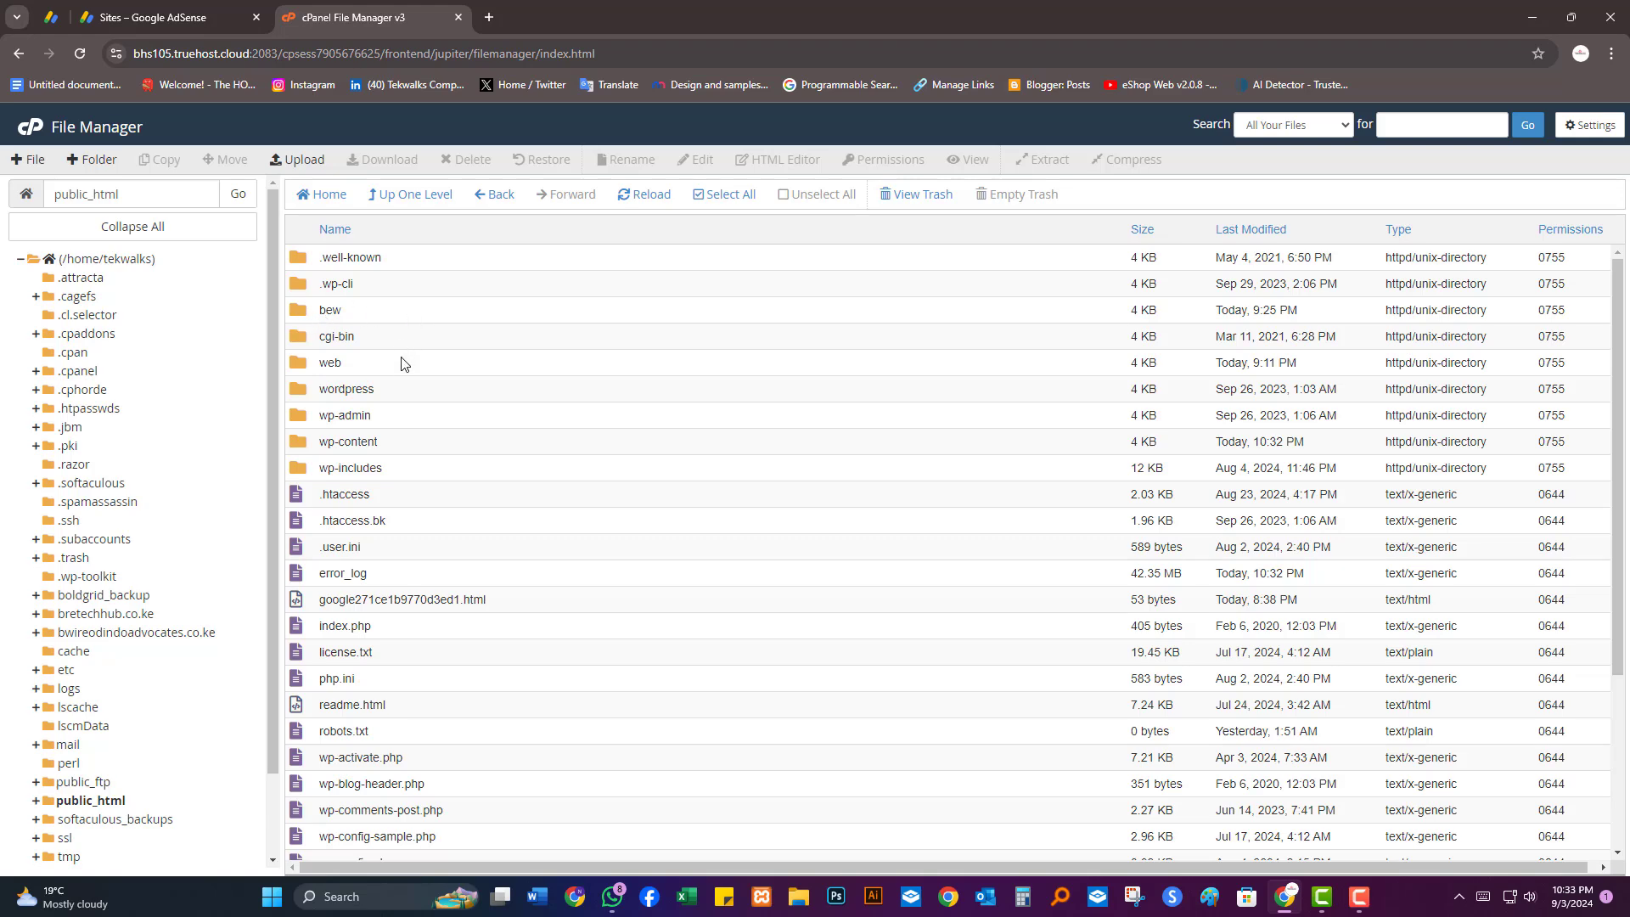
{"action": "scroll", "coordinate": [416, 361], "scroll_direction": "down", "scroll_amount": 3}
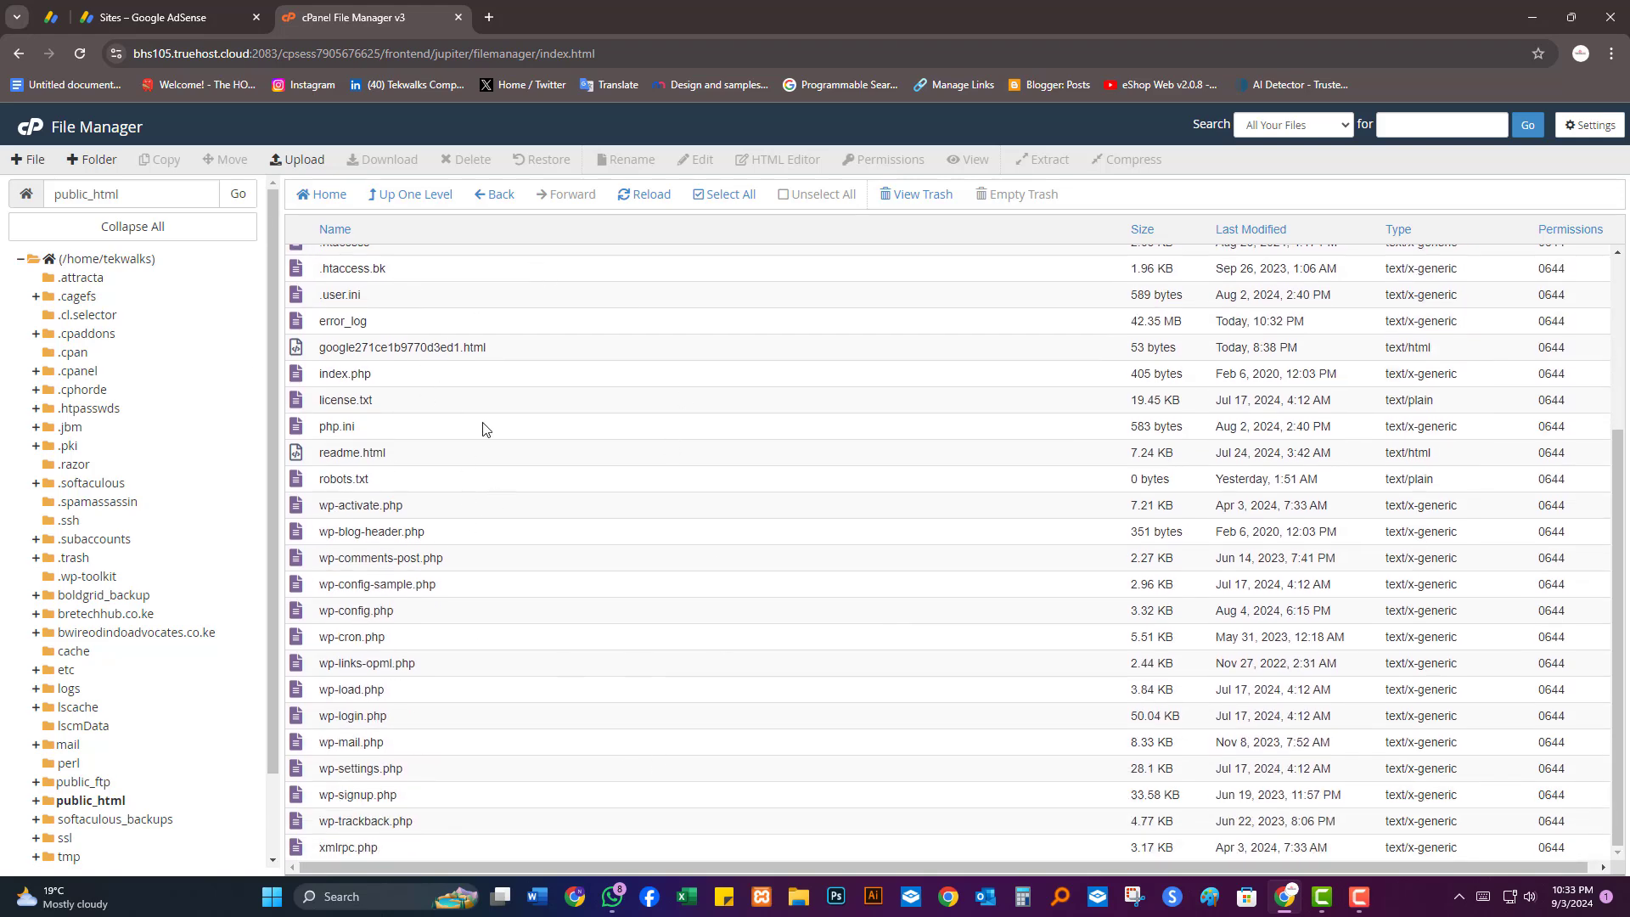
Upload the ads.txt file from the desktop to public_html and return to that folder's listing
{"action": "left_click", "coordinate": [292, 165]}
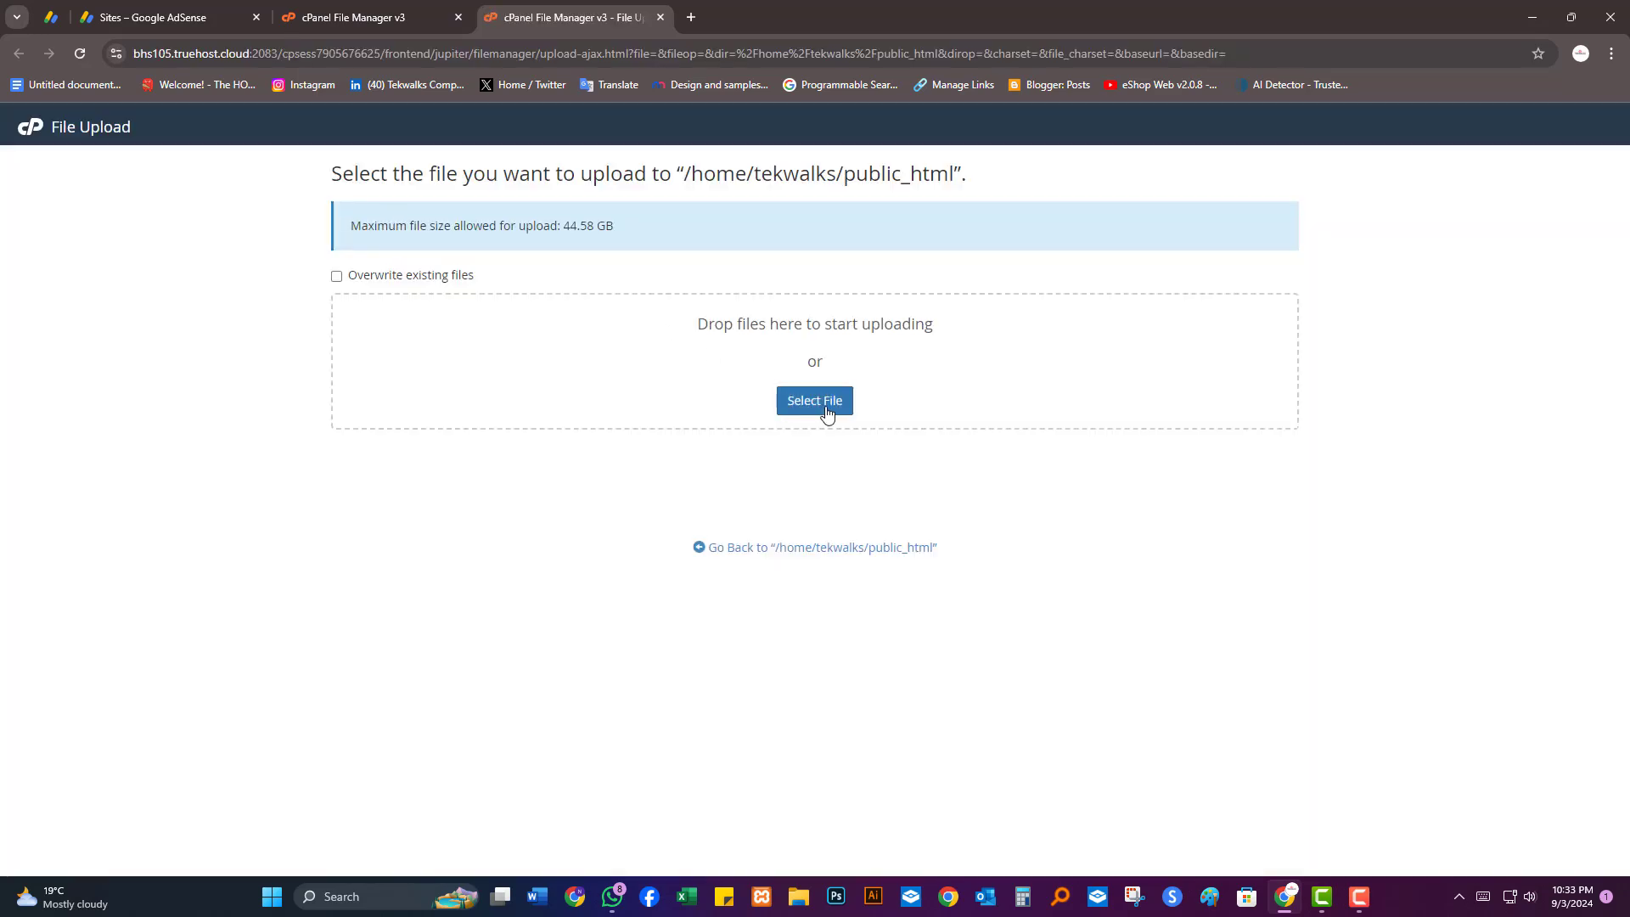
{"action": "left_click", "coordinate": [780, 401]}
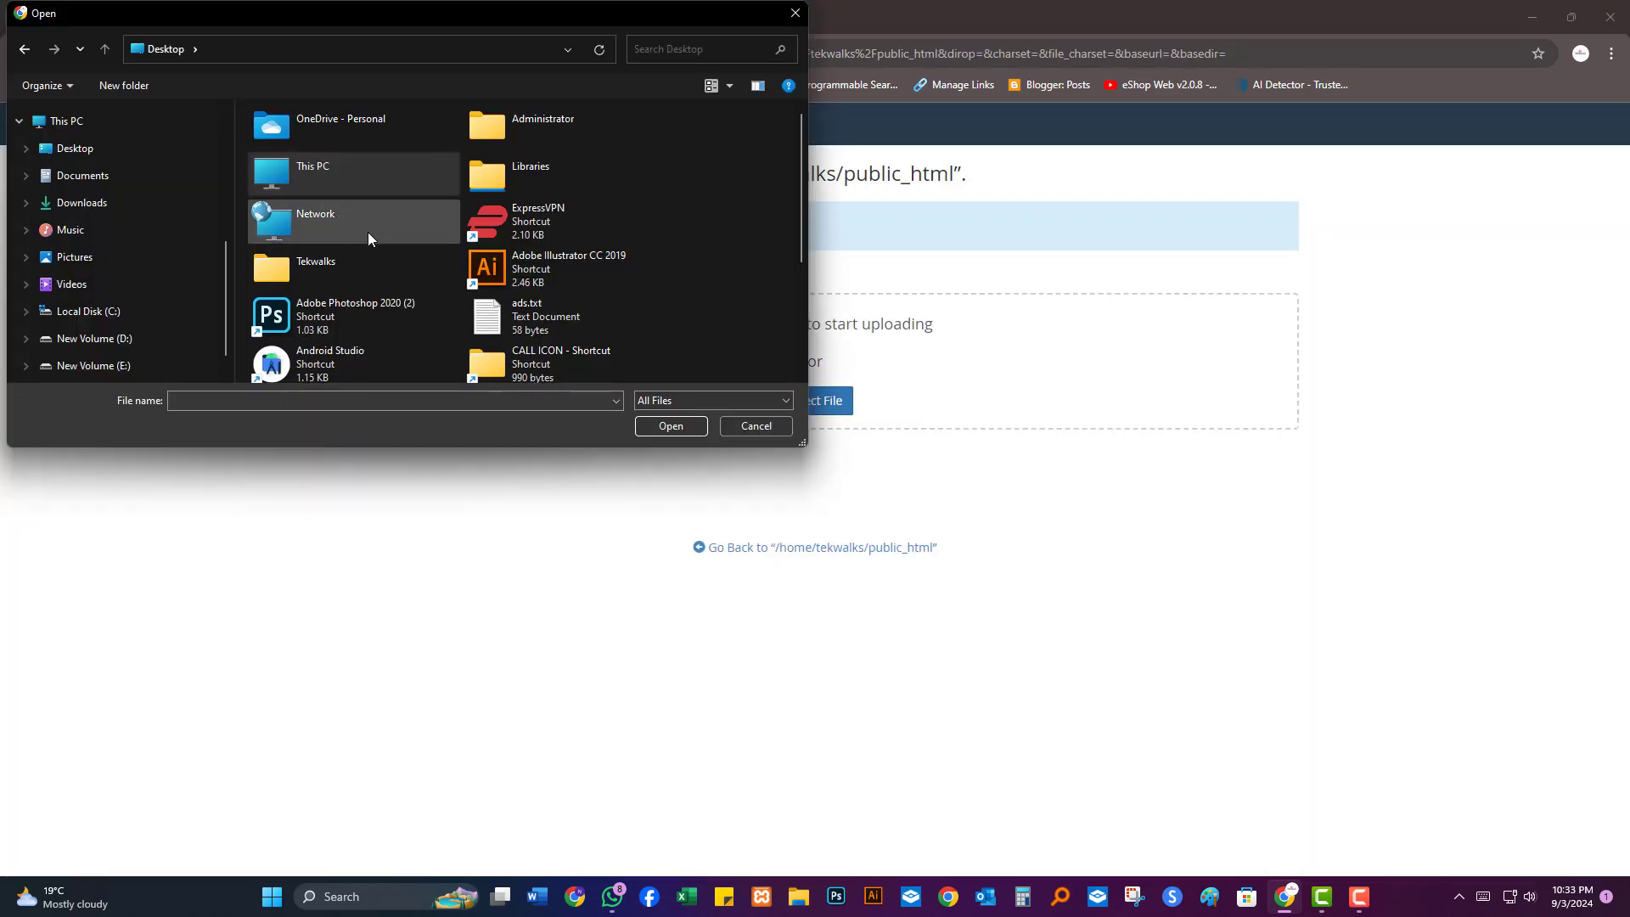
{"action": "left_click", "coordinate": [527, 319]}
{"action": "left_click", "coordinate": [658, 429]}
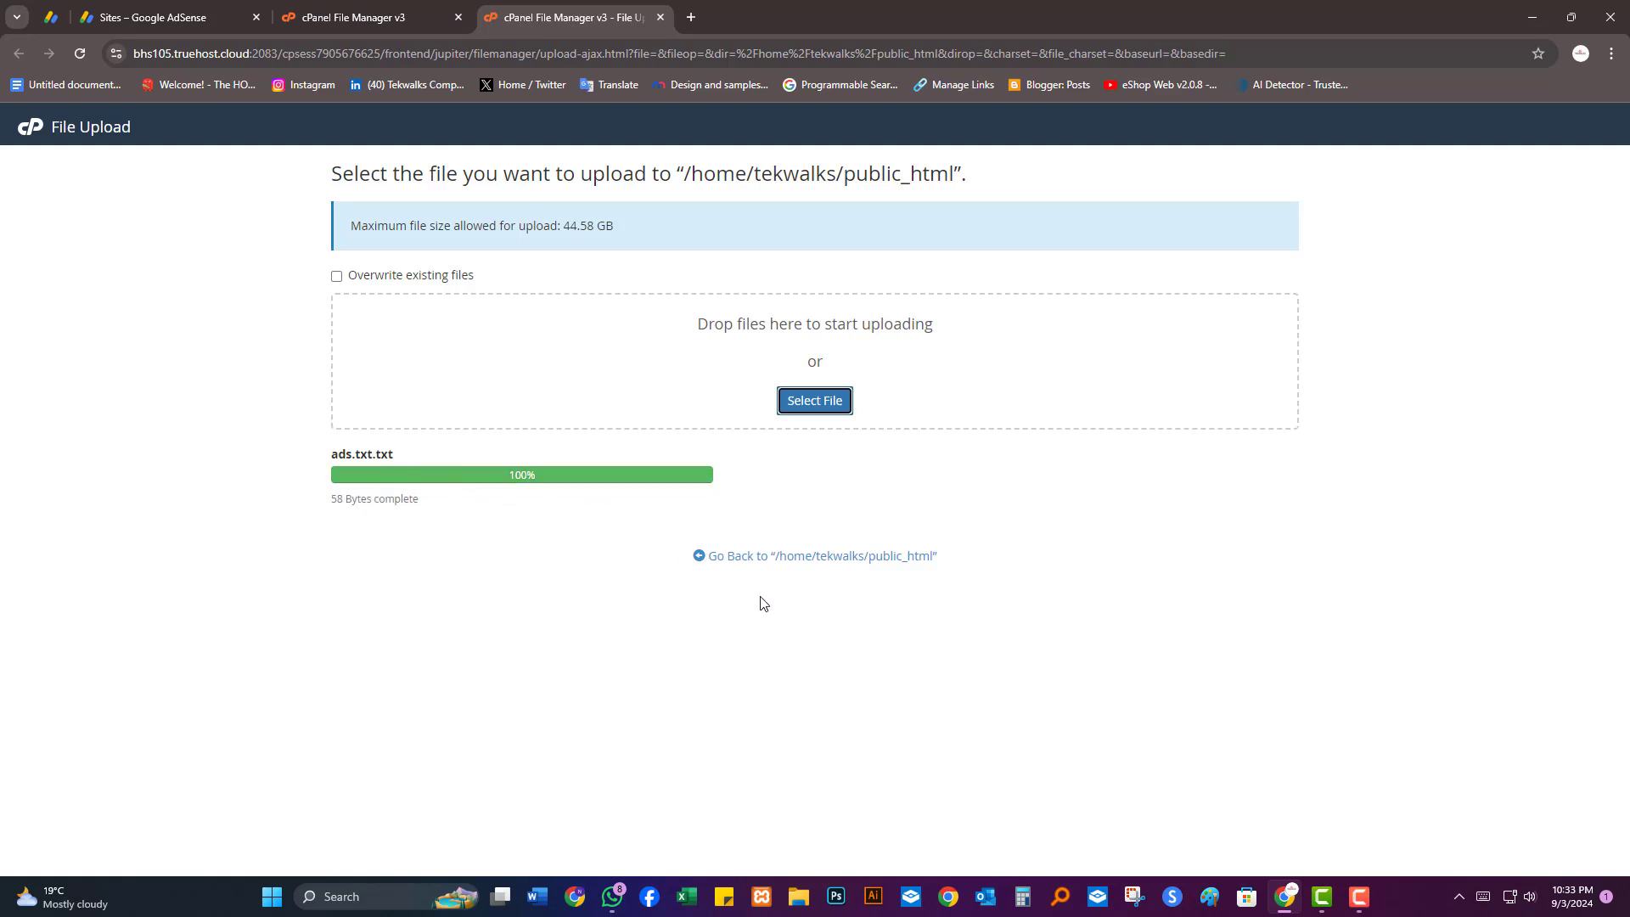
{"action": "left_click", "coordinate": [792, 559]}
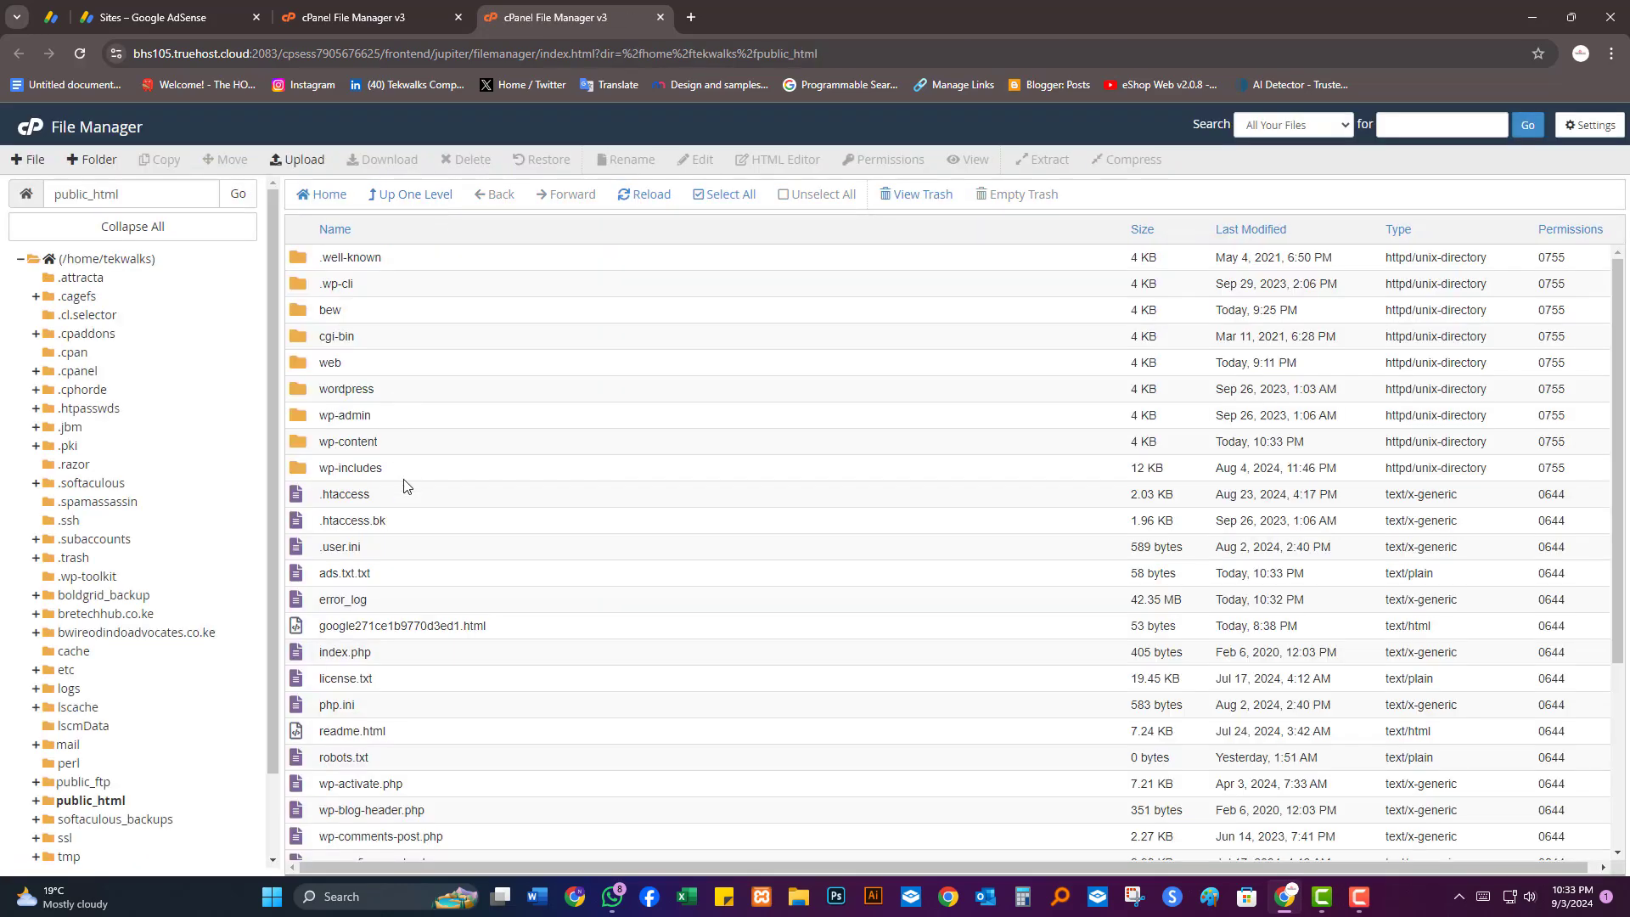
Rename the uploaded ads text file in public_html to ads.txt
{"action": "scroll", "coordinate": [404, 486], "scroll_direction": "down", "scroll_amount": 1}
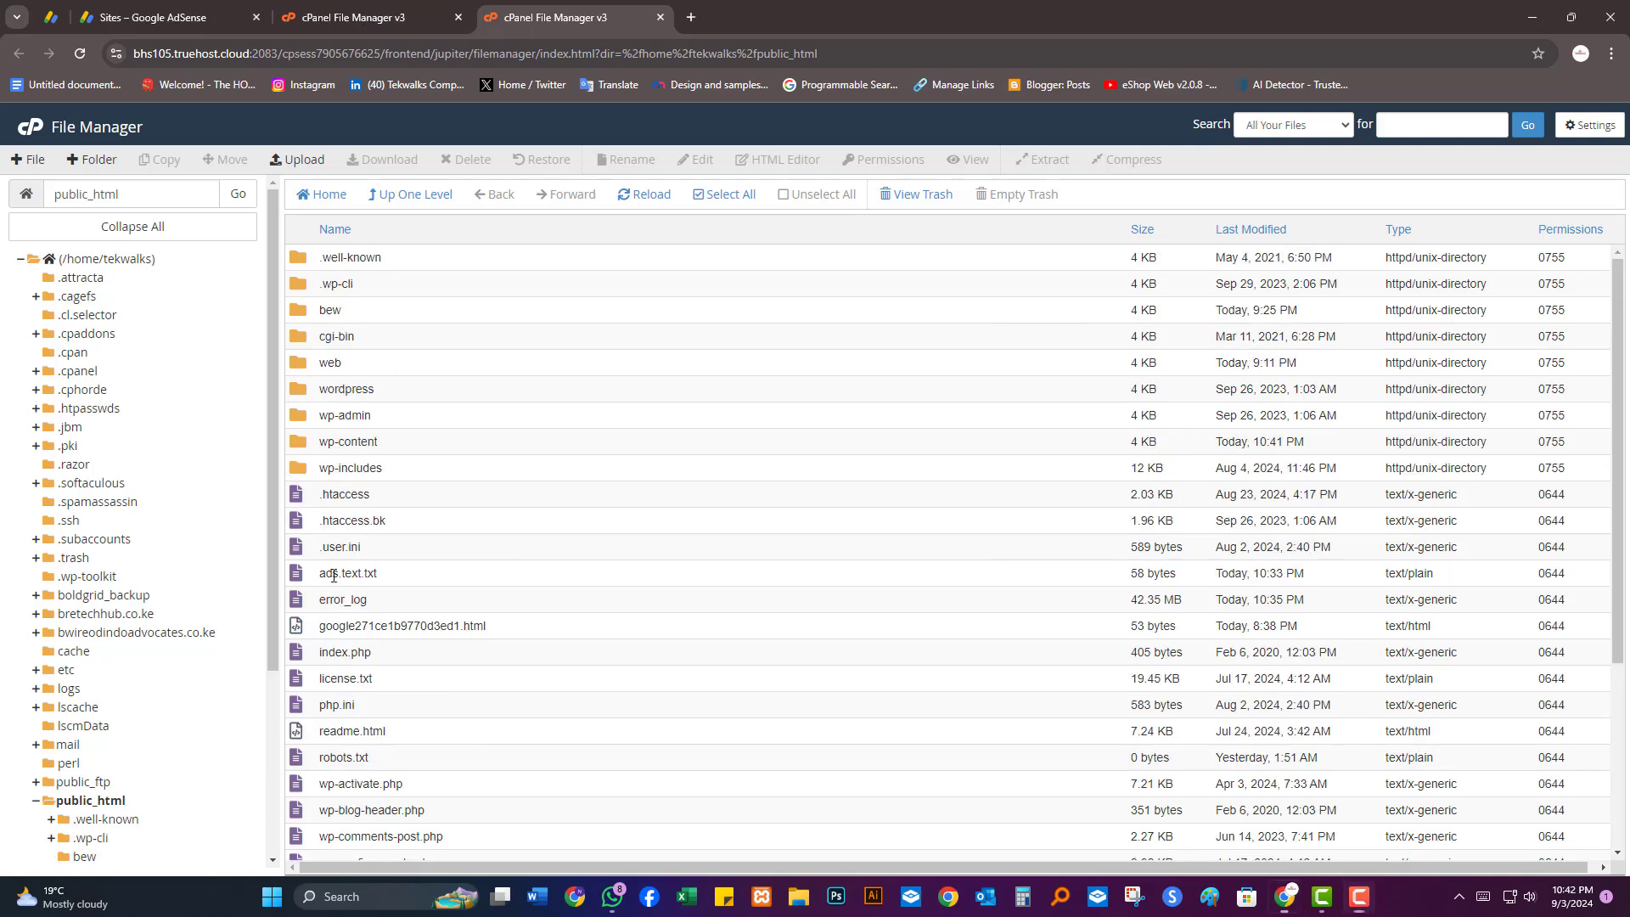
{"action": "right_click", "coordinate": [332, 575]}
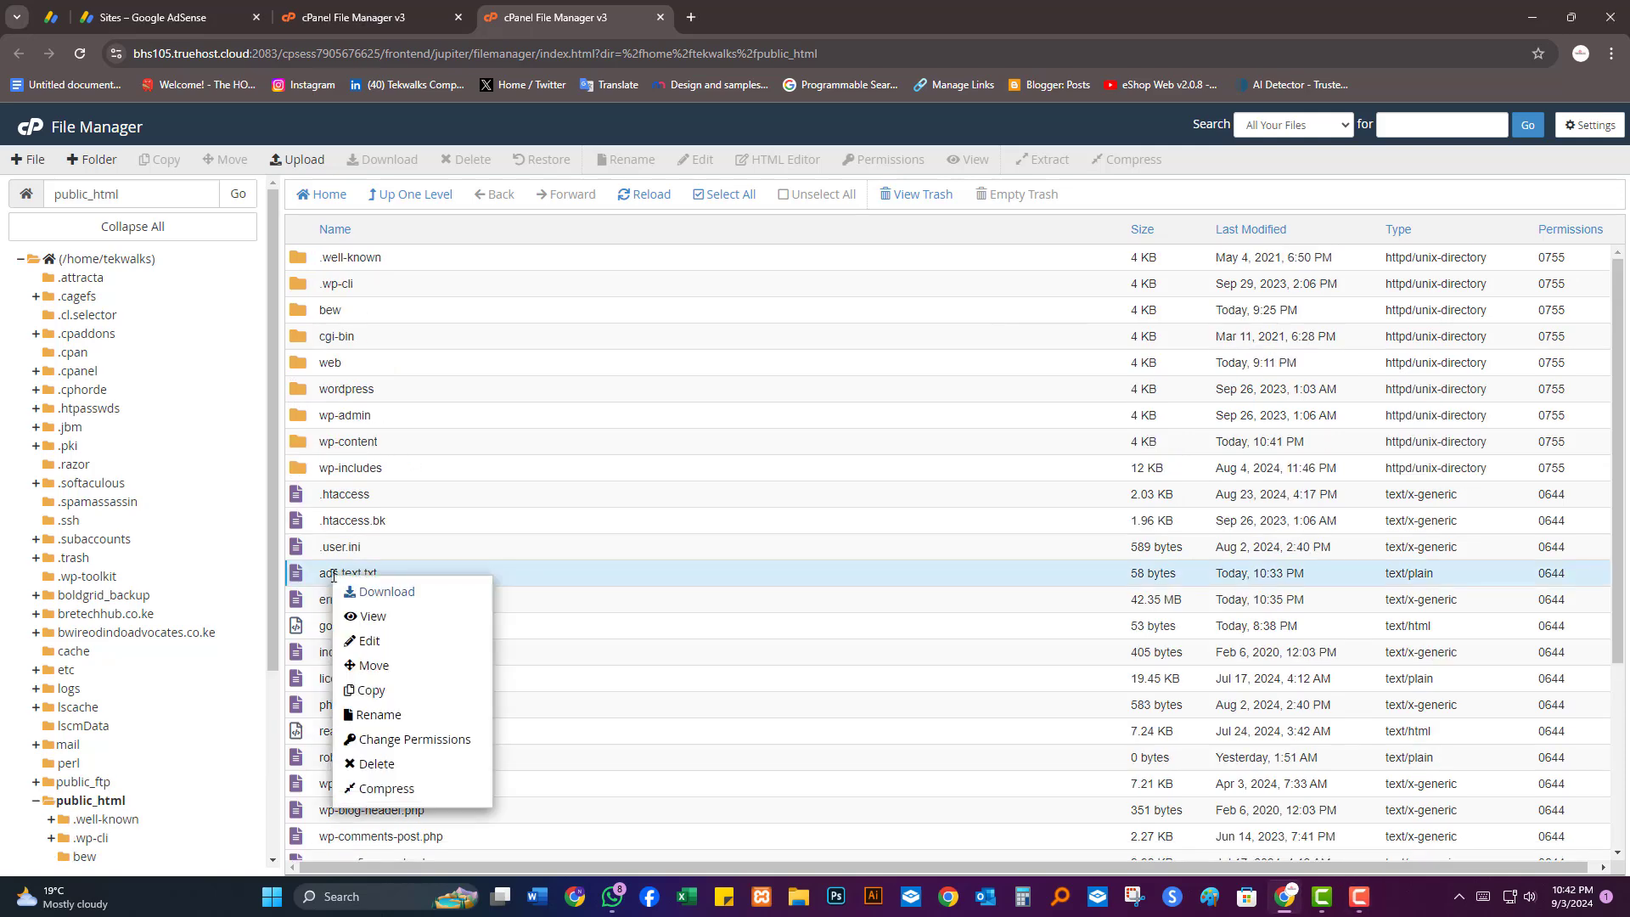
{"action": "left_click", "coordinate": [377, 715]}
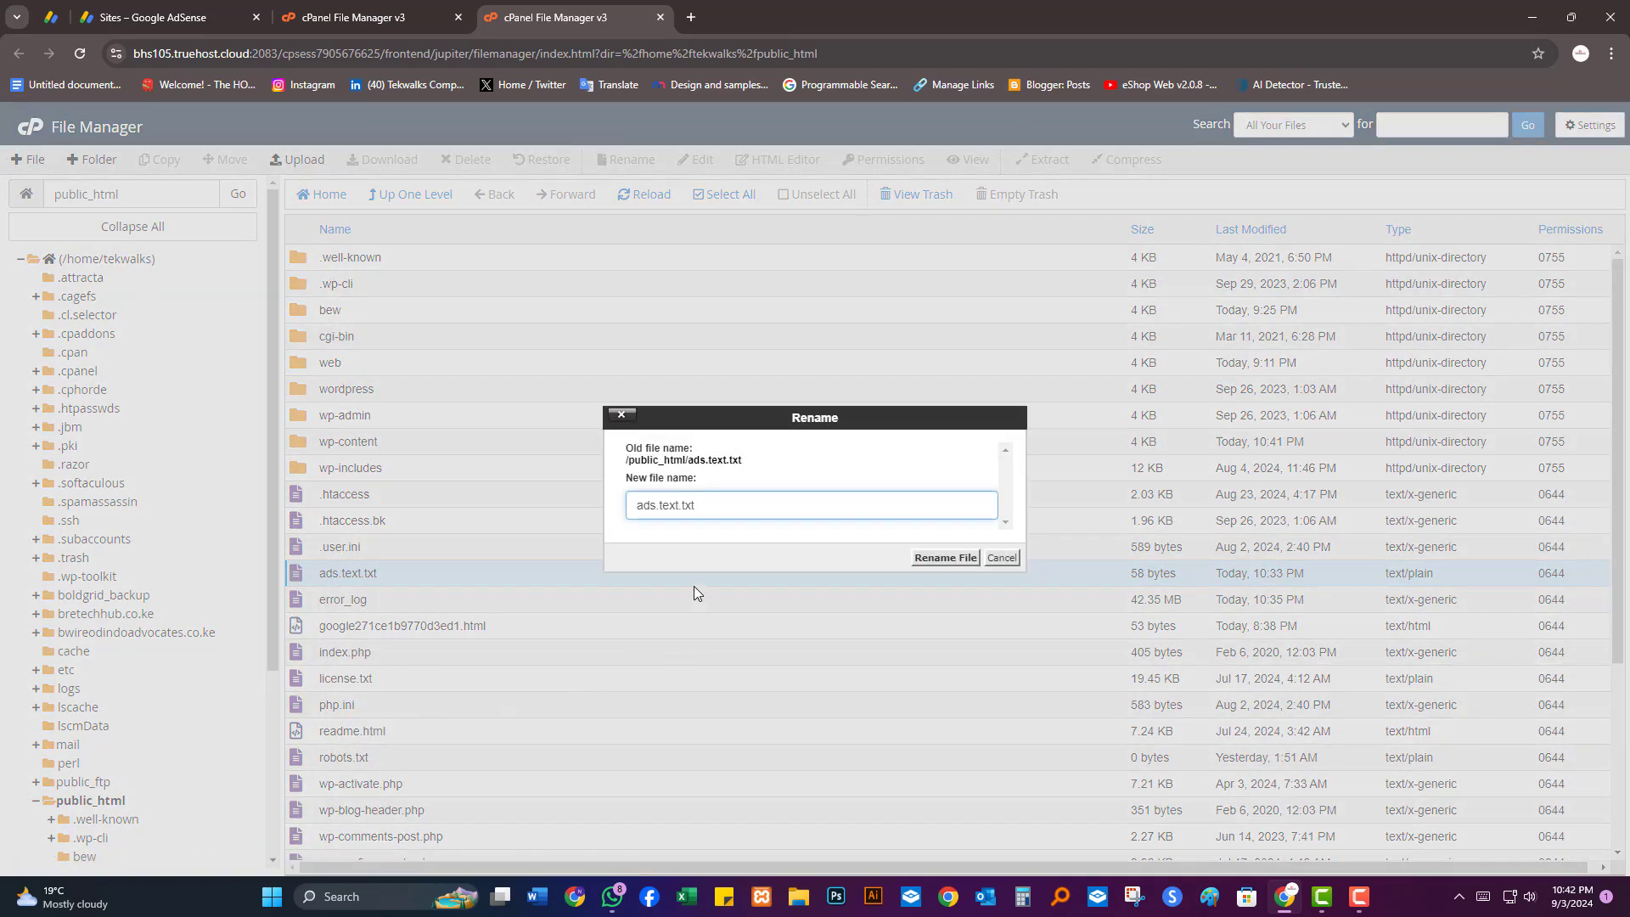
{"action": "left_click_drag", "start_coordinate": [681, 504], "coordinate": [660, 505]}
{"action": "left_click", "coordinate": [945, 558]}
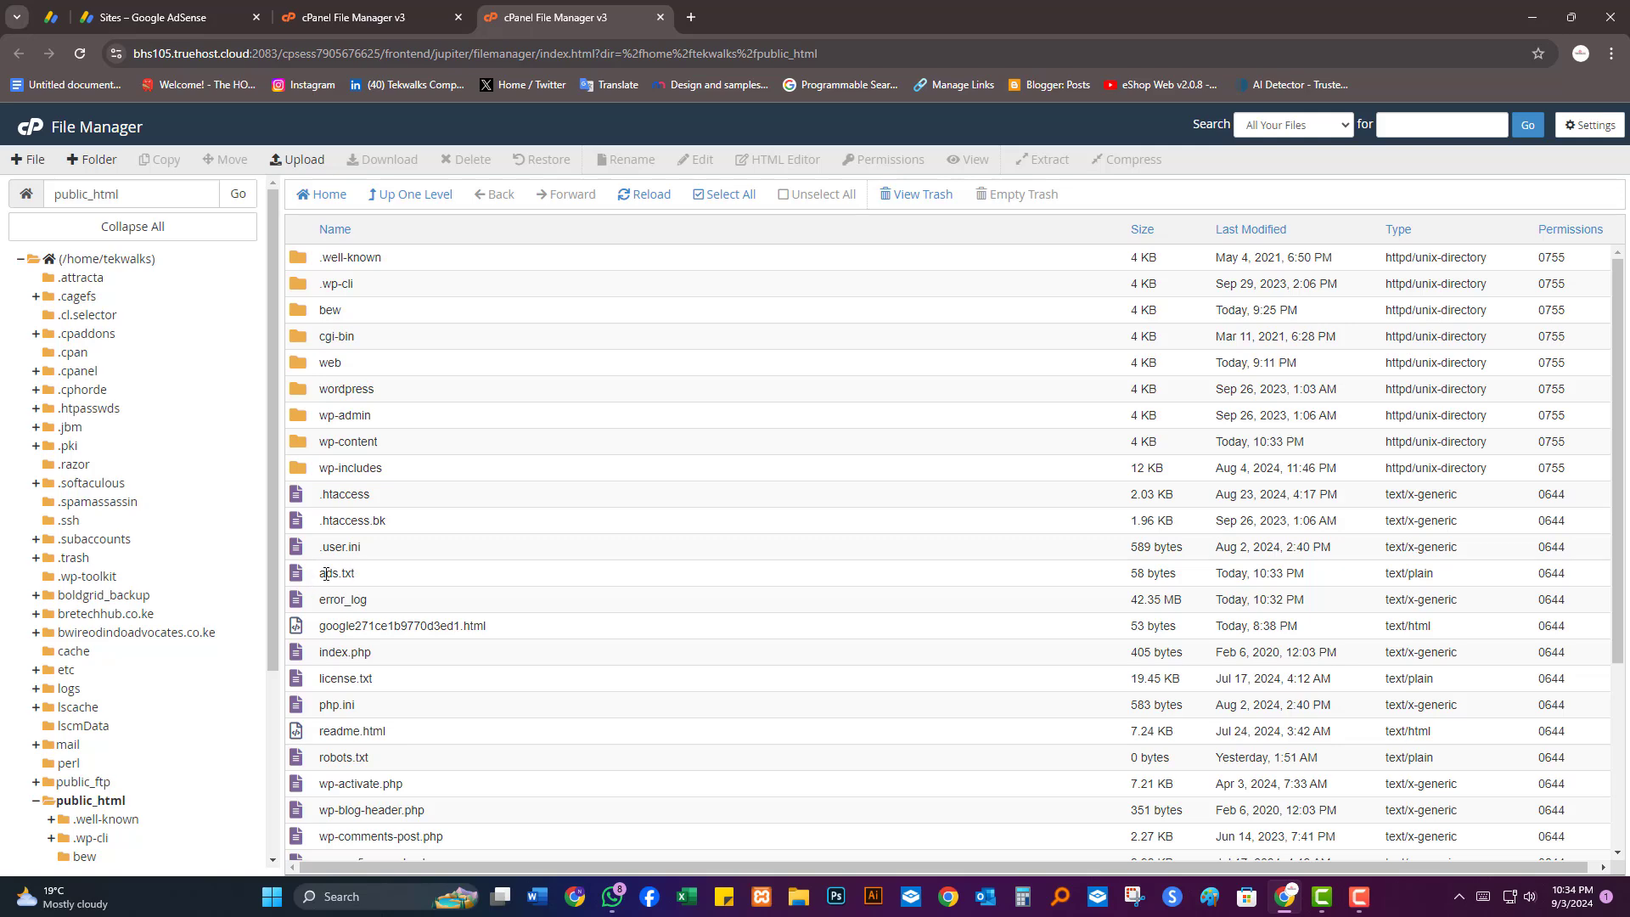
{"action": "mouse_move", "coordinate": [358, 574]}
{"action": "left_mouse_down"}
{"action": "mouse_move", "coordinate": [317, 573]}
{"action": "mouse_move", "coordinate": [352, 575]}
{"action": "left_mouse_up"}
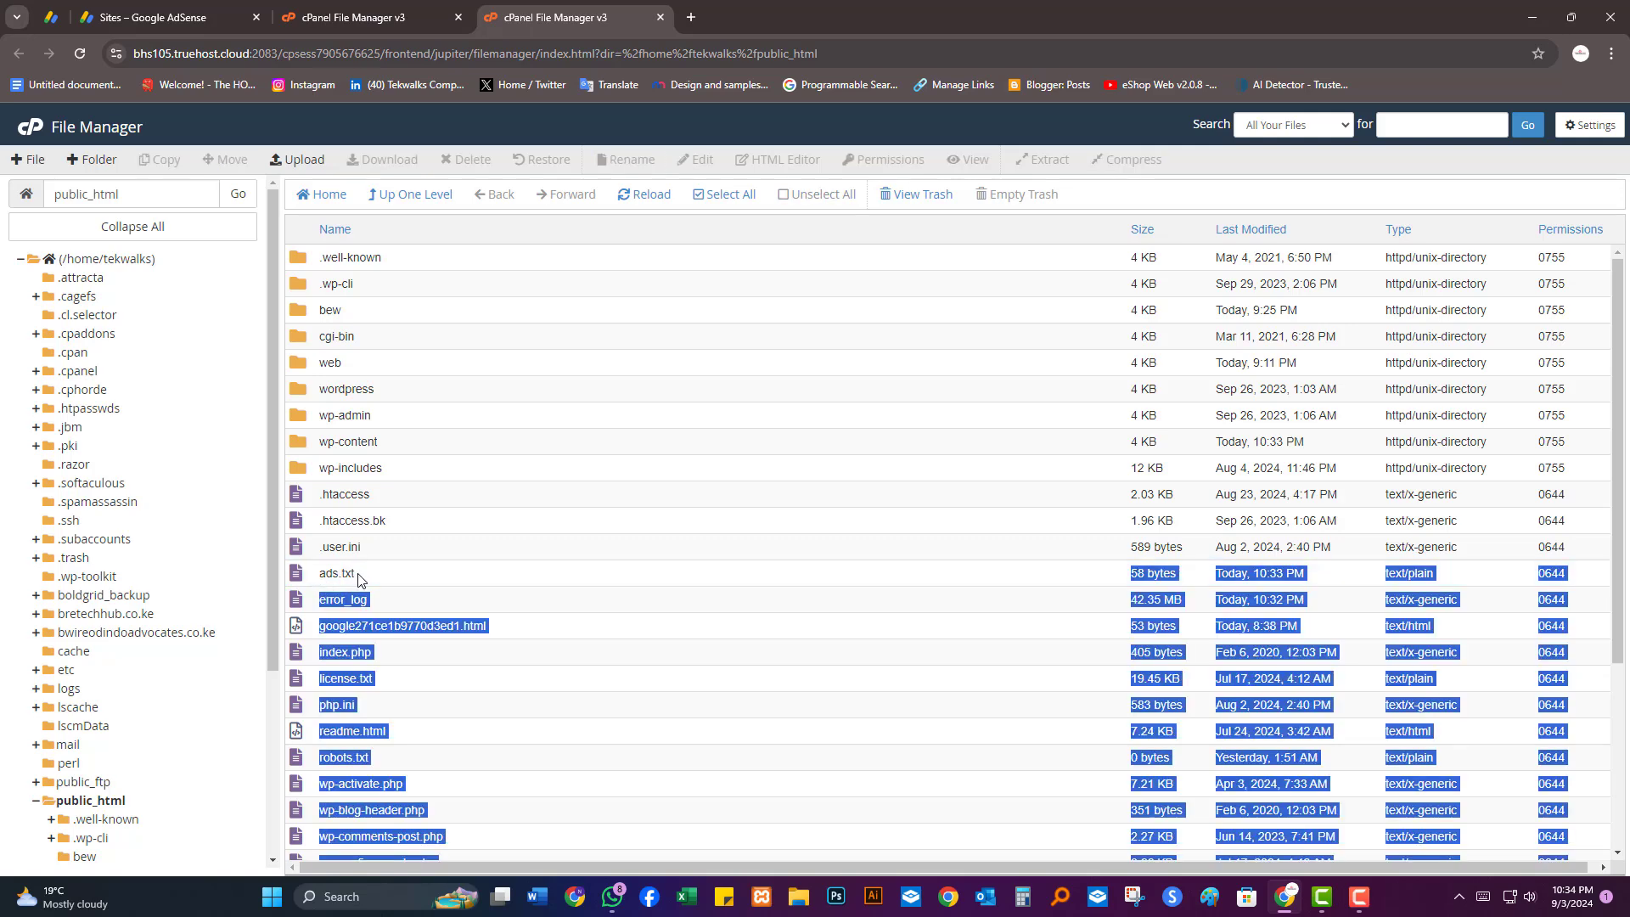
Switch to the desktop and edit the file name of the ads.txt text file there
{"action": "left_click", "coordinate": [1524, 13]}
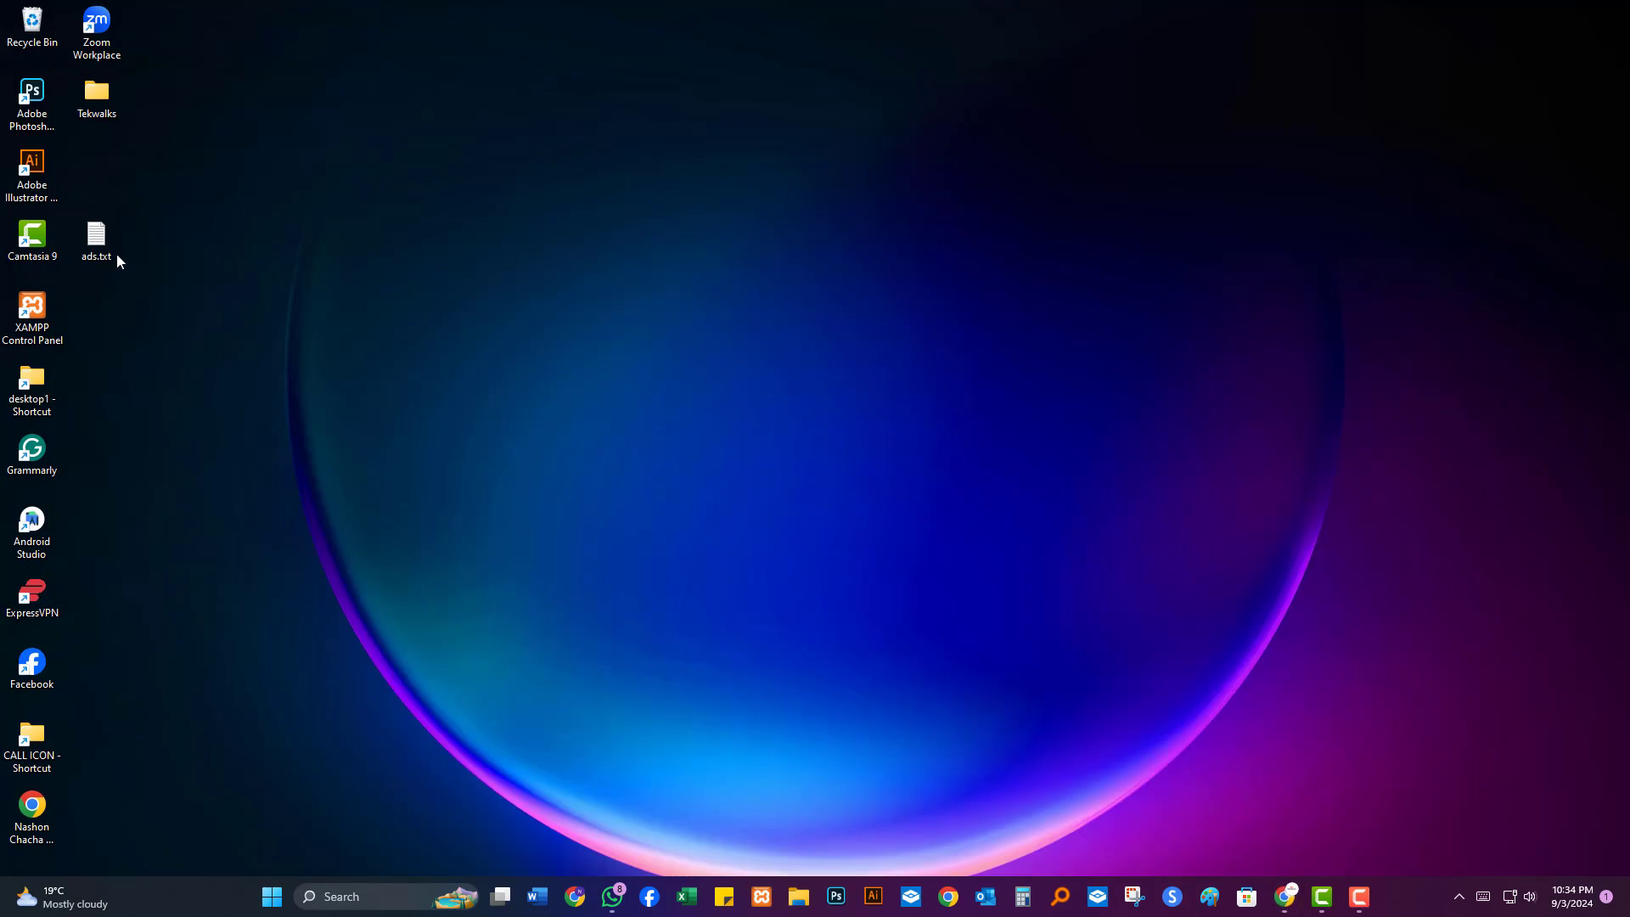
{"action": "left_click", "coordinate": [96, 238]}
{"action": "right_click", "coordinate": [102, 231]}
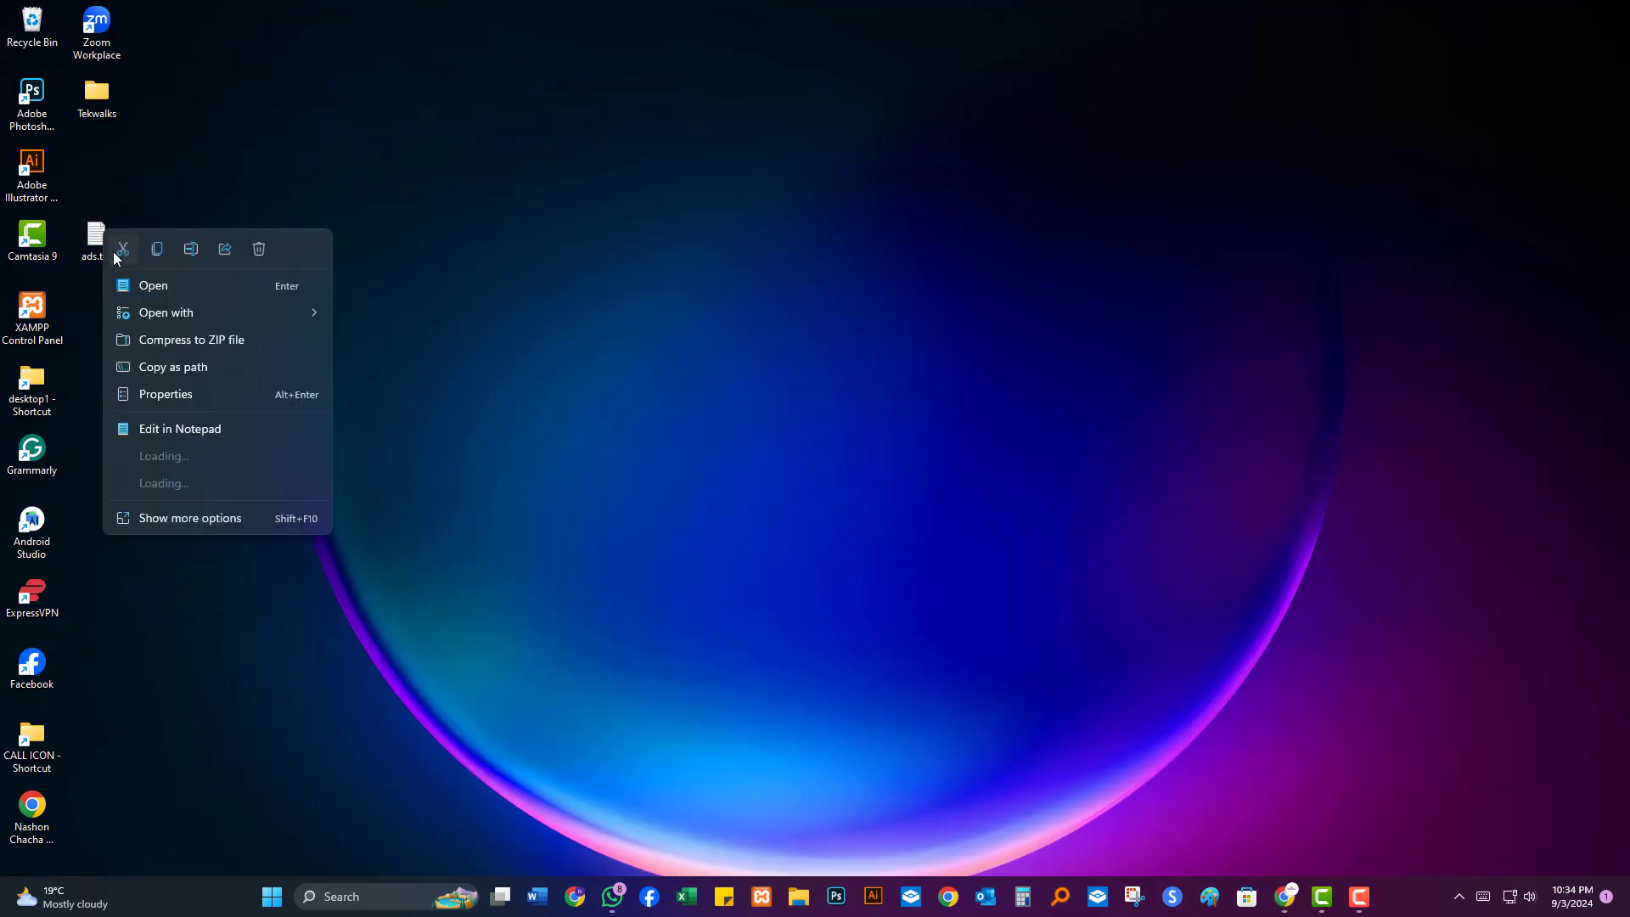
{"action": "mouse_move", "coordinate": [153, 314]}
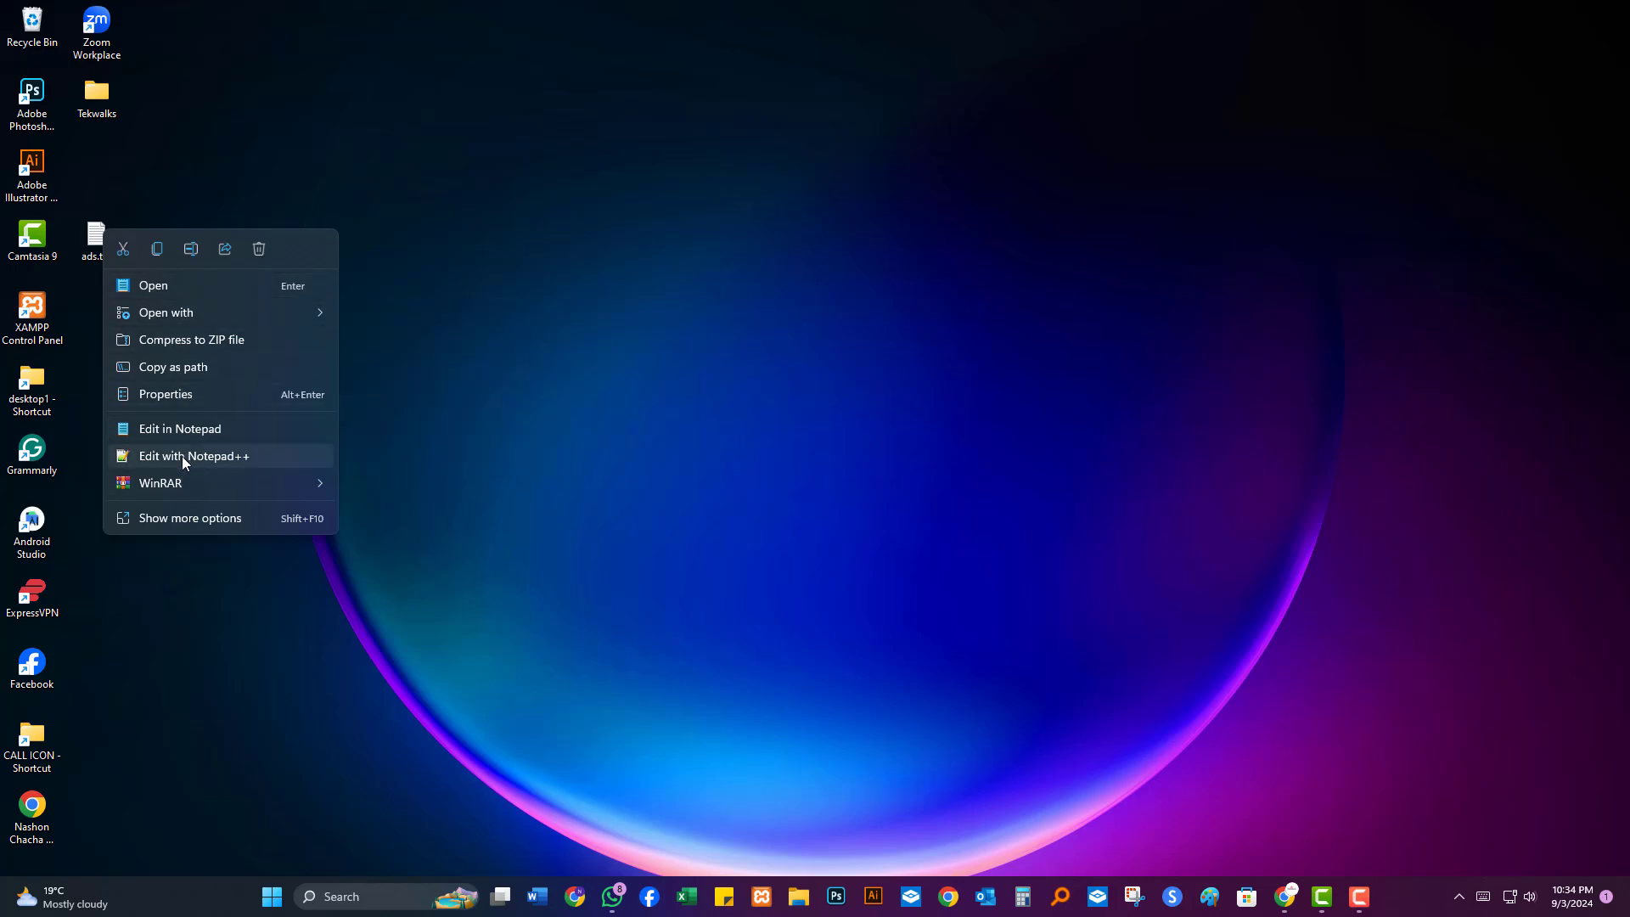
{"action": "left_click", "coordinate": [181, 518]}
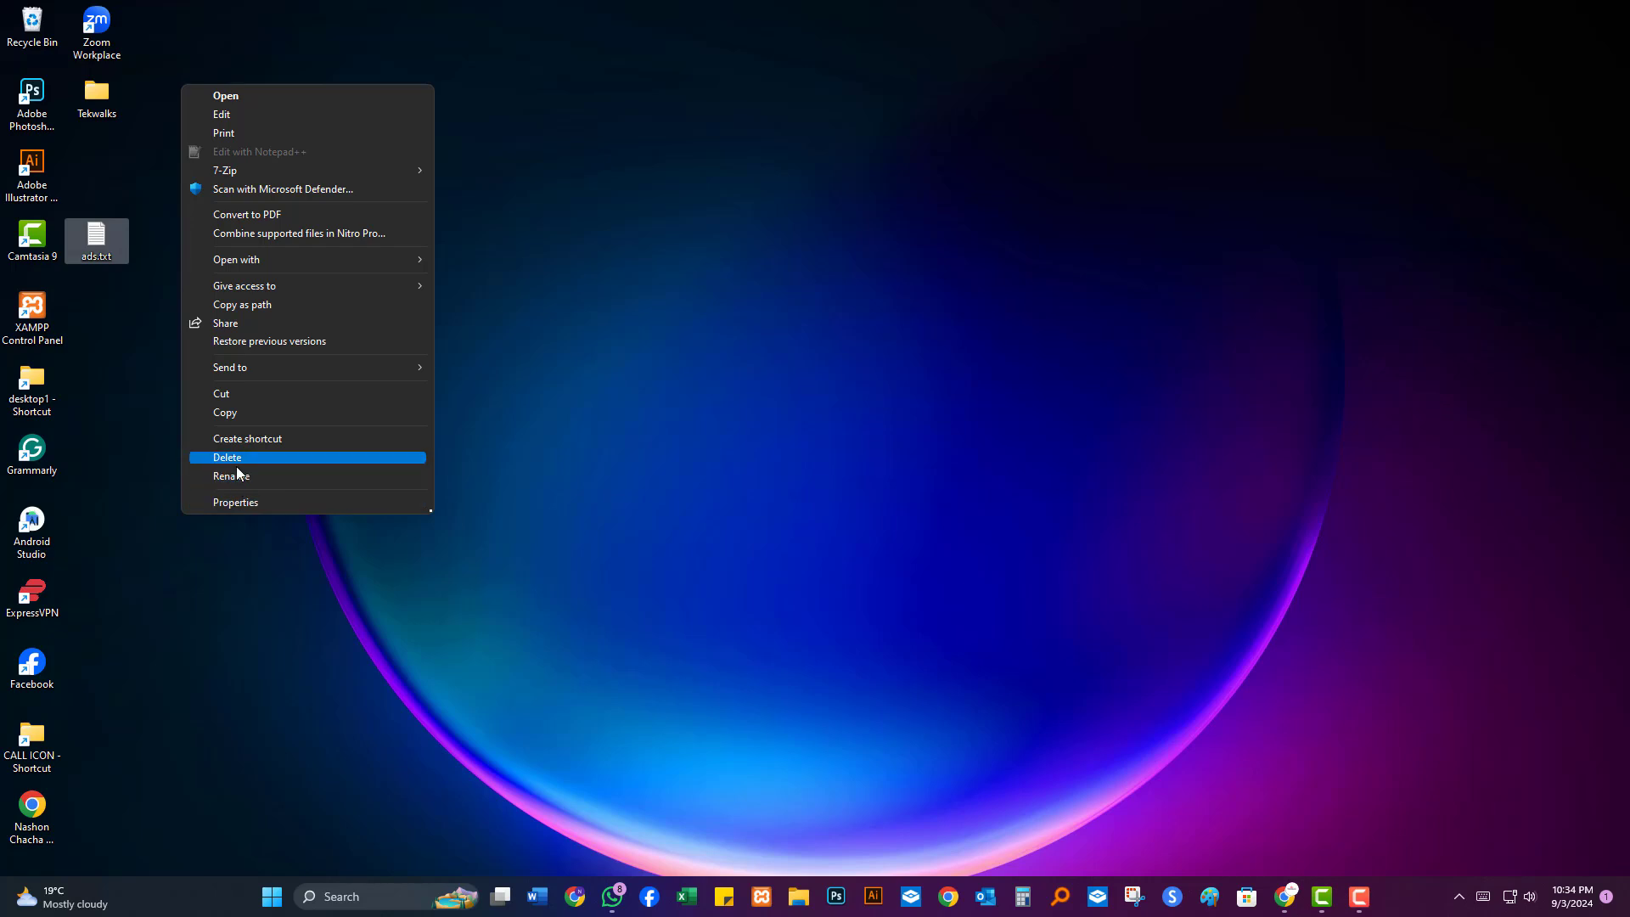
{"action": "left_click", "coordinate": [237, 476]}
{"action": "left_click", "coordinate": [114, 257]}
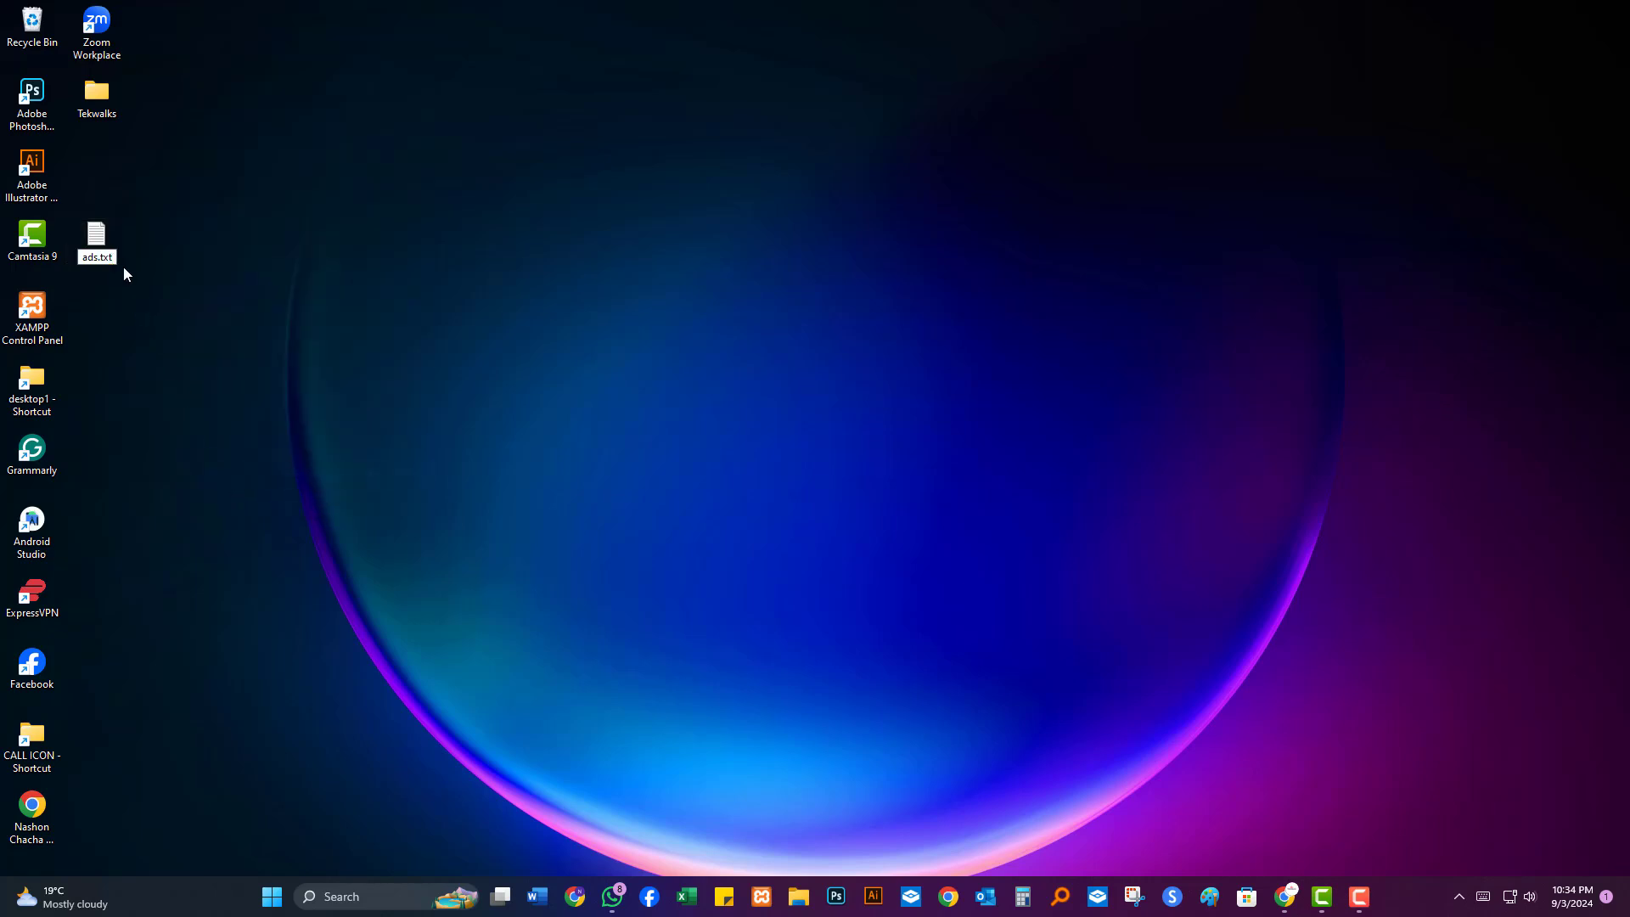
{"action": "key", "text": "BackSpace"}
{"action": "key", "text": "Return"}
{"action": "left_click", "coordinate": [699, 696]}
Switch back to the browser and run a check for Ads.txt updates on tekwalks.com's AdSense page, then dismiss the result
{"action": "left_click", "coordinate": [1290, 905]}
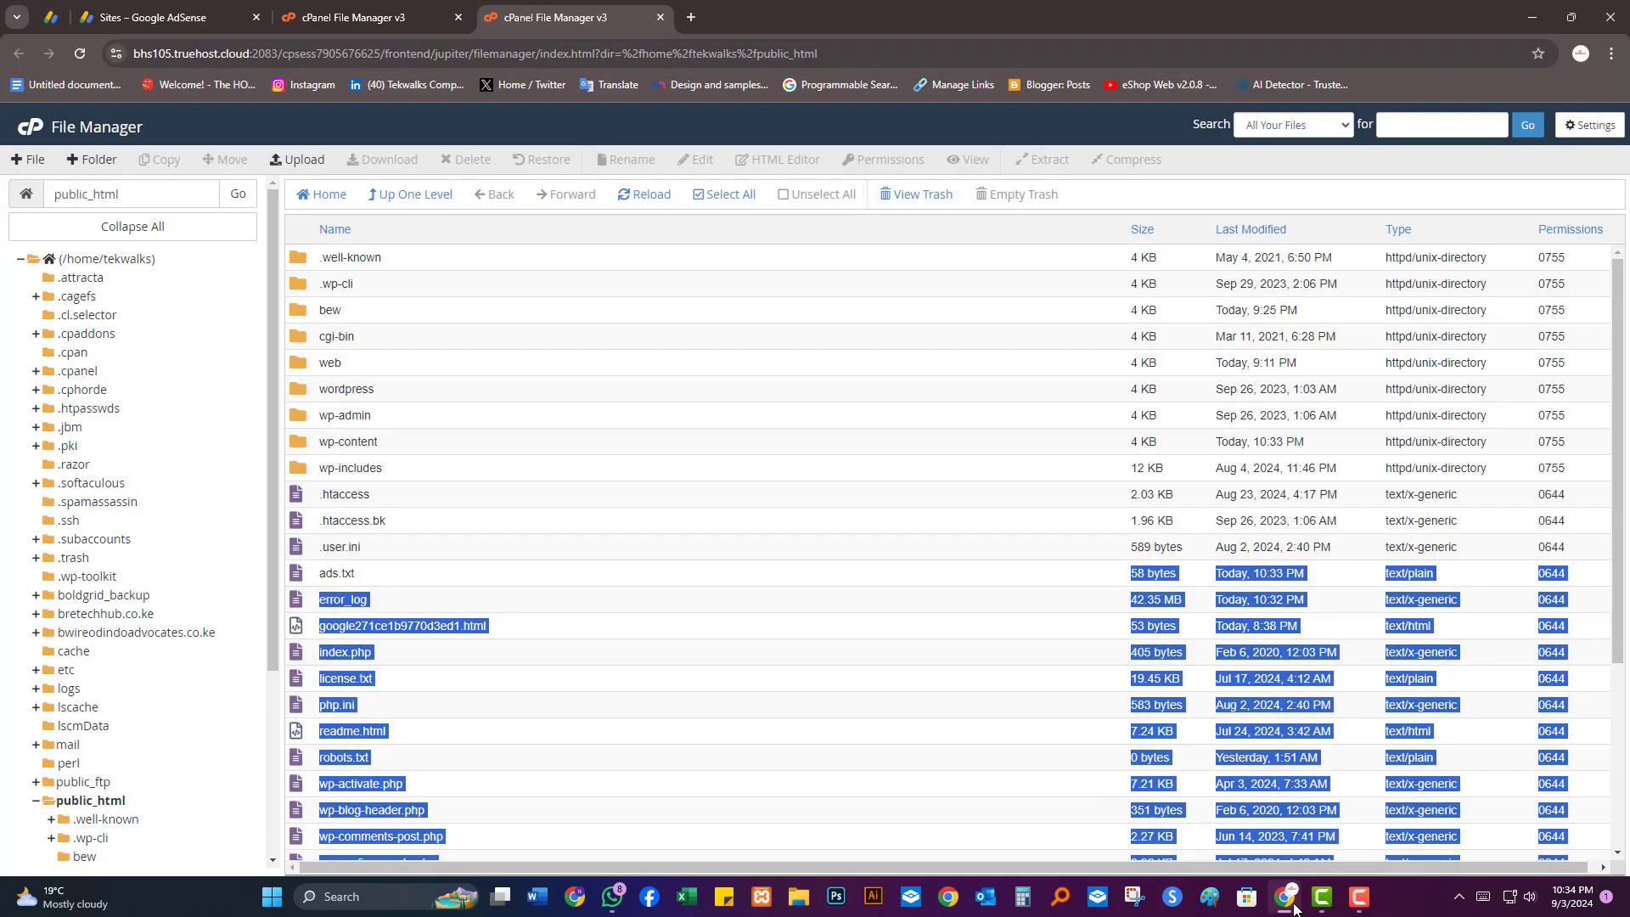
{"action": "left_click", "coordinate": [352, 577]}
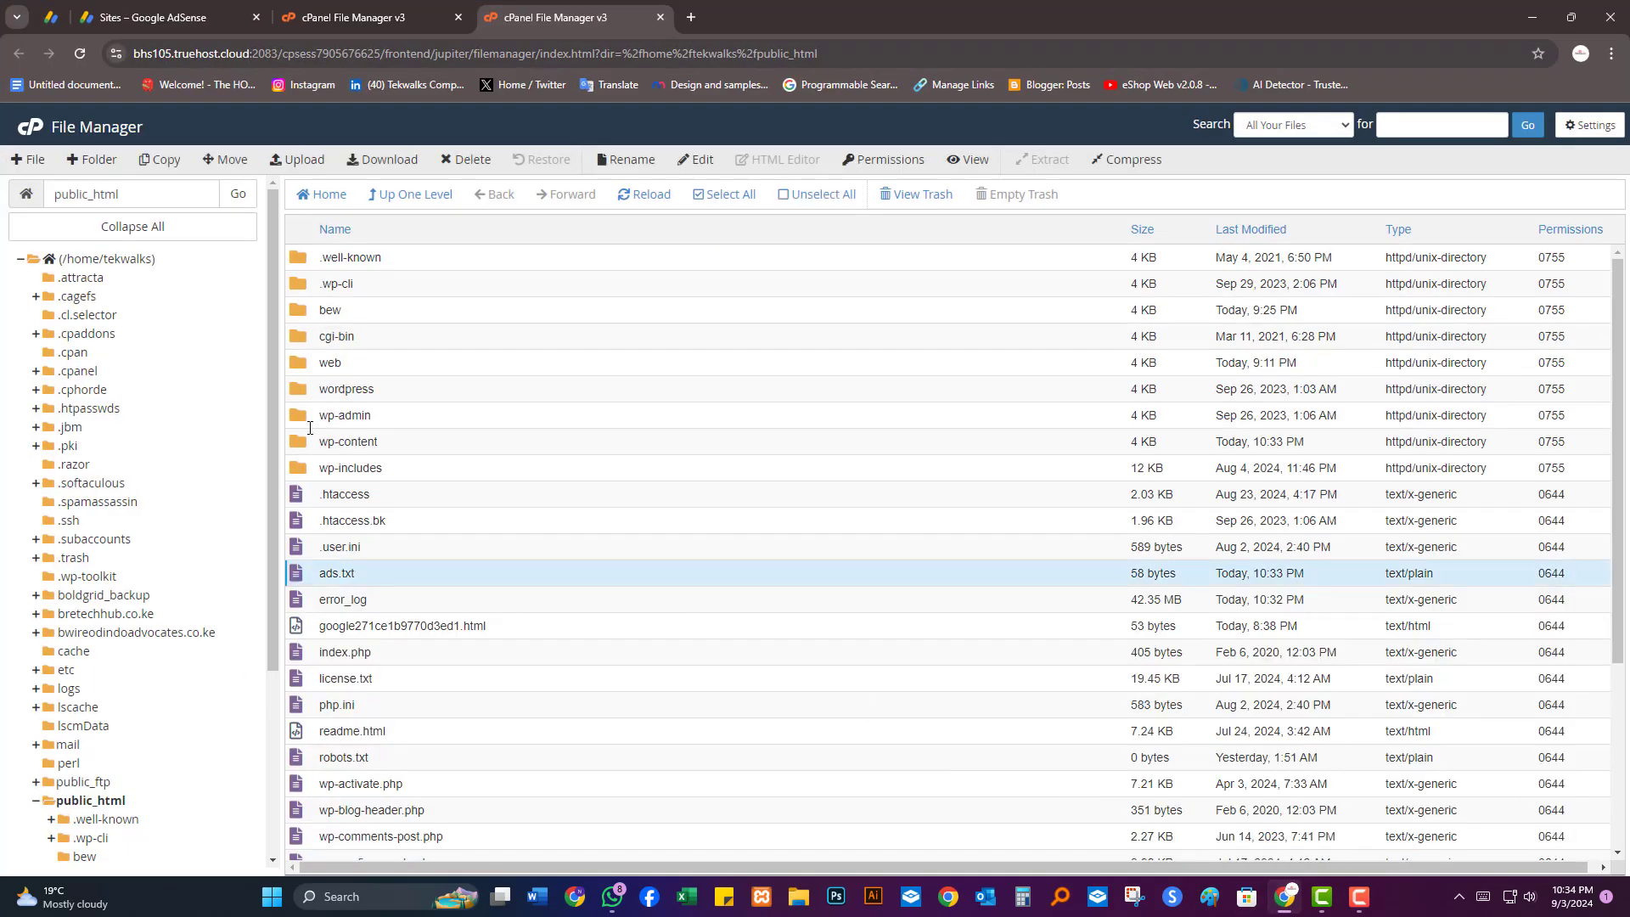
{"action": "left_click", "coordinate": [162, 10]}
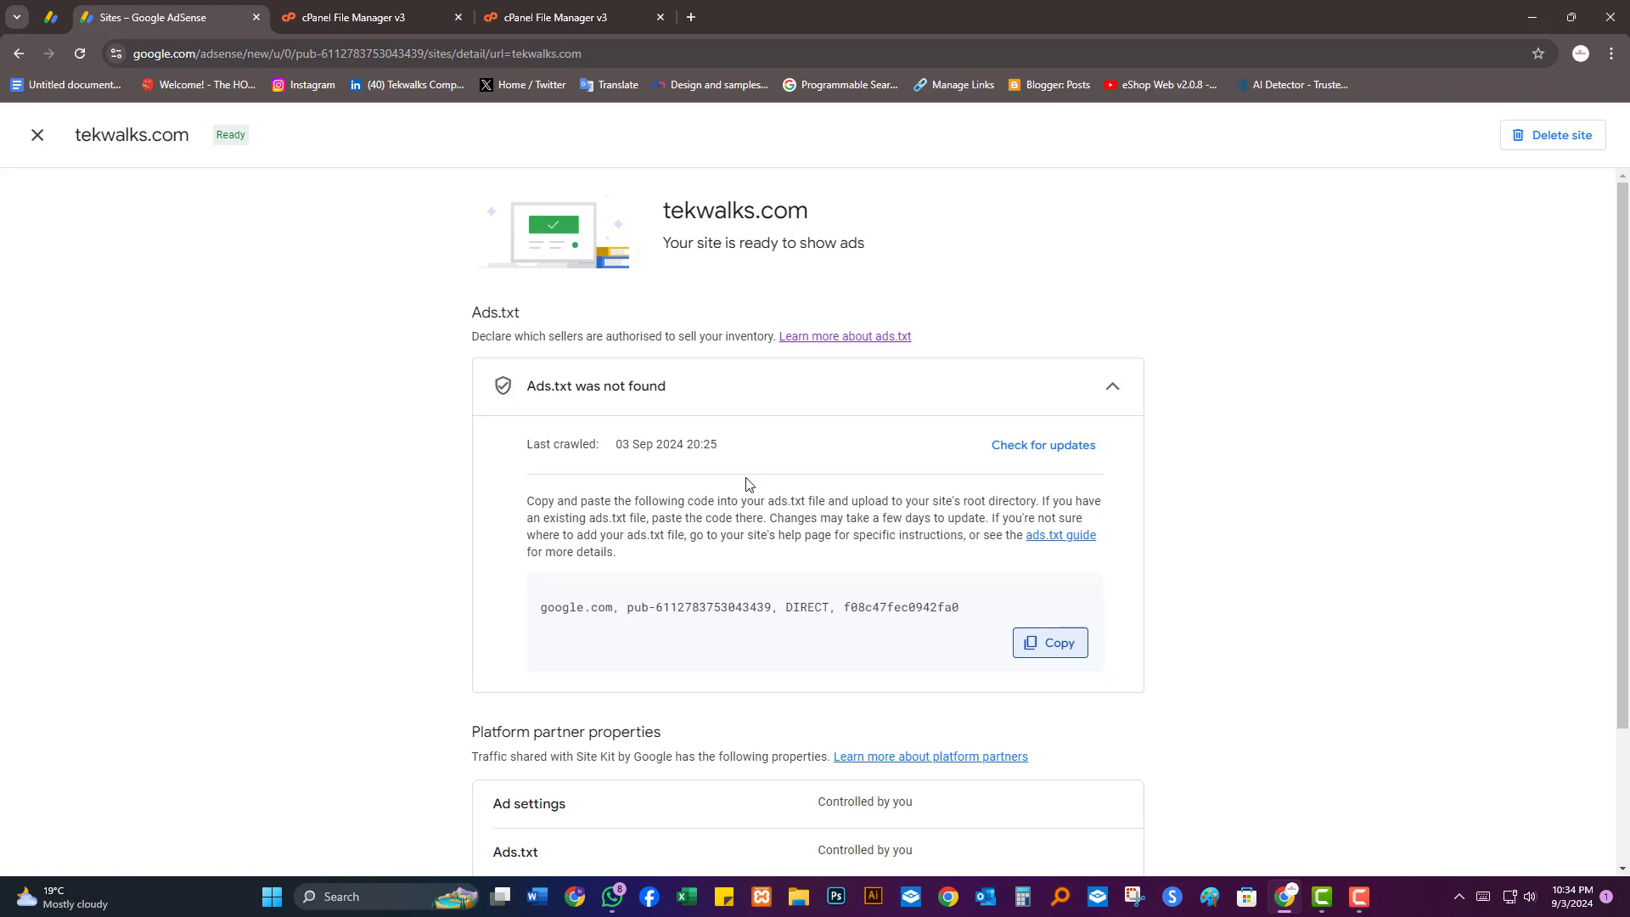
{"action": "scroll", "coordinate": [789, 484], "scroll_direction": "down", "scroll_amount": 1}
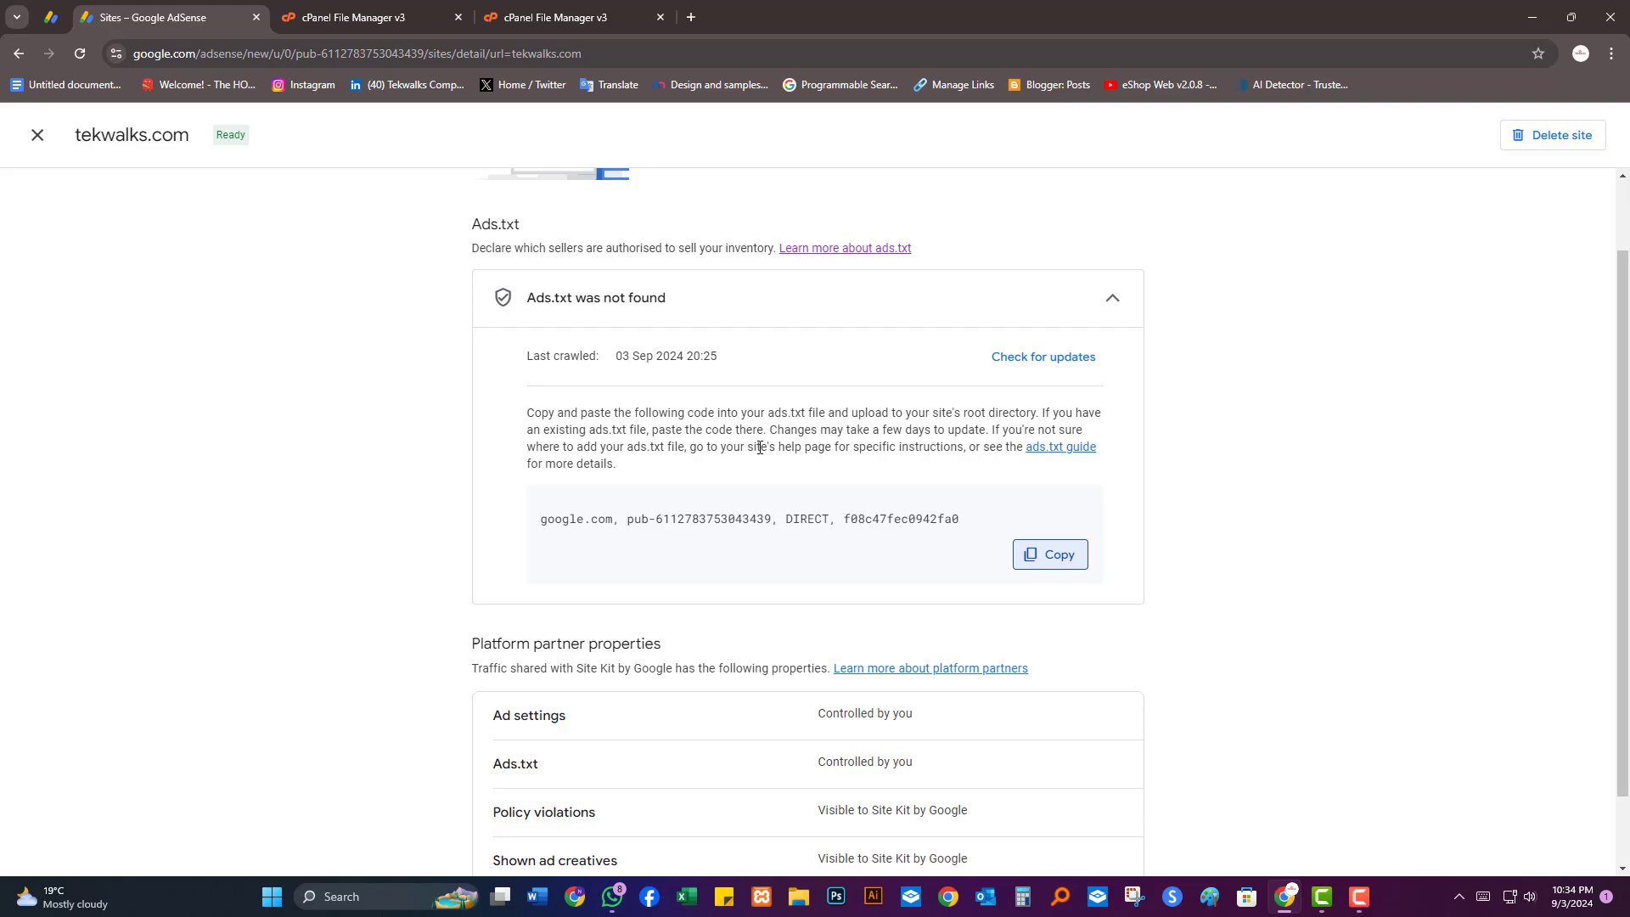
{"action": "left_click", "coordinate": [1053, 356]}
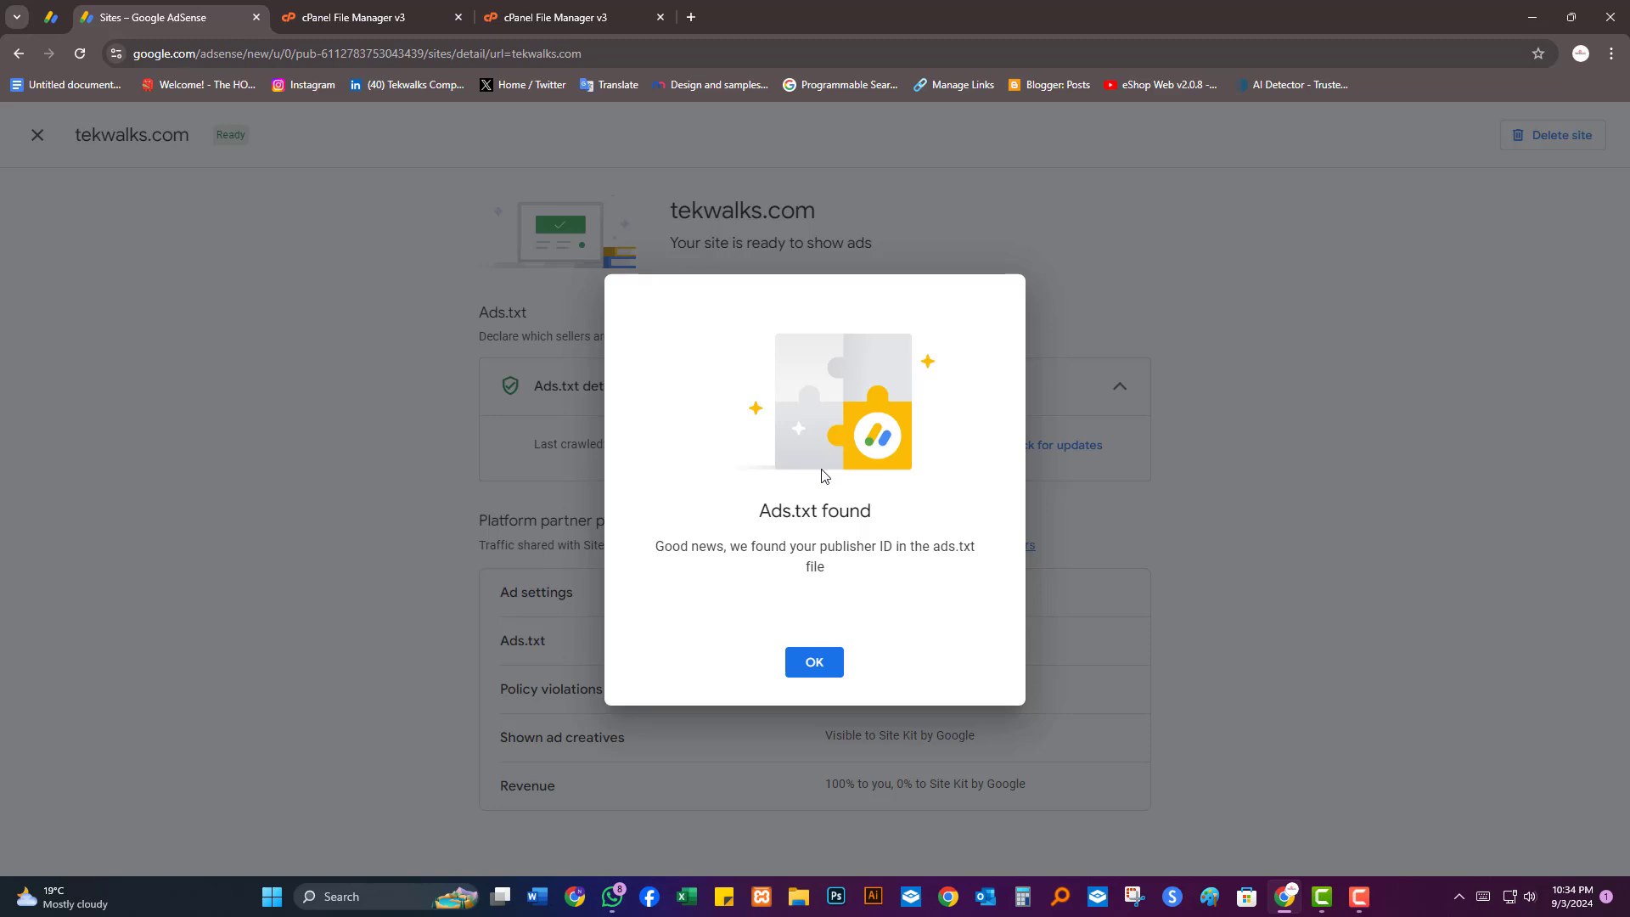
{"action": "left_click_drag", "start_coordinate": [765, 513], "coordinate": [888, 517]}
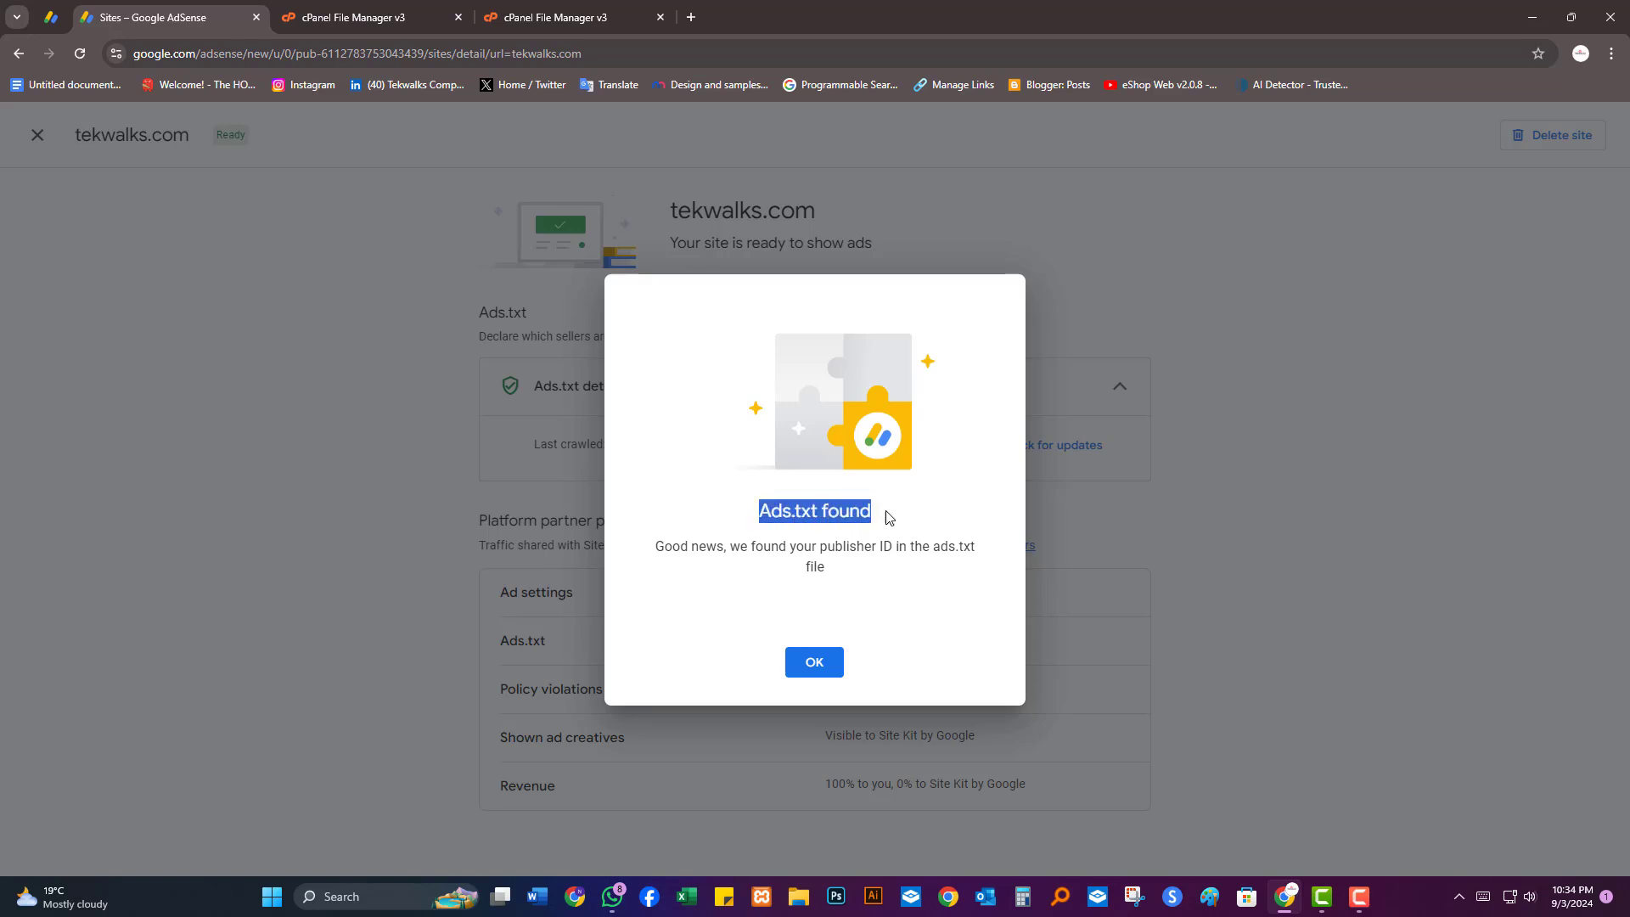
{"action": "left_click", "coordinate": [900, 520]}
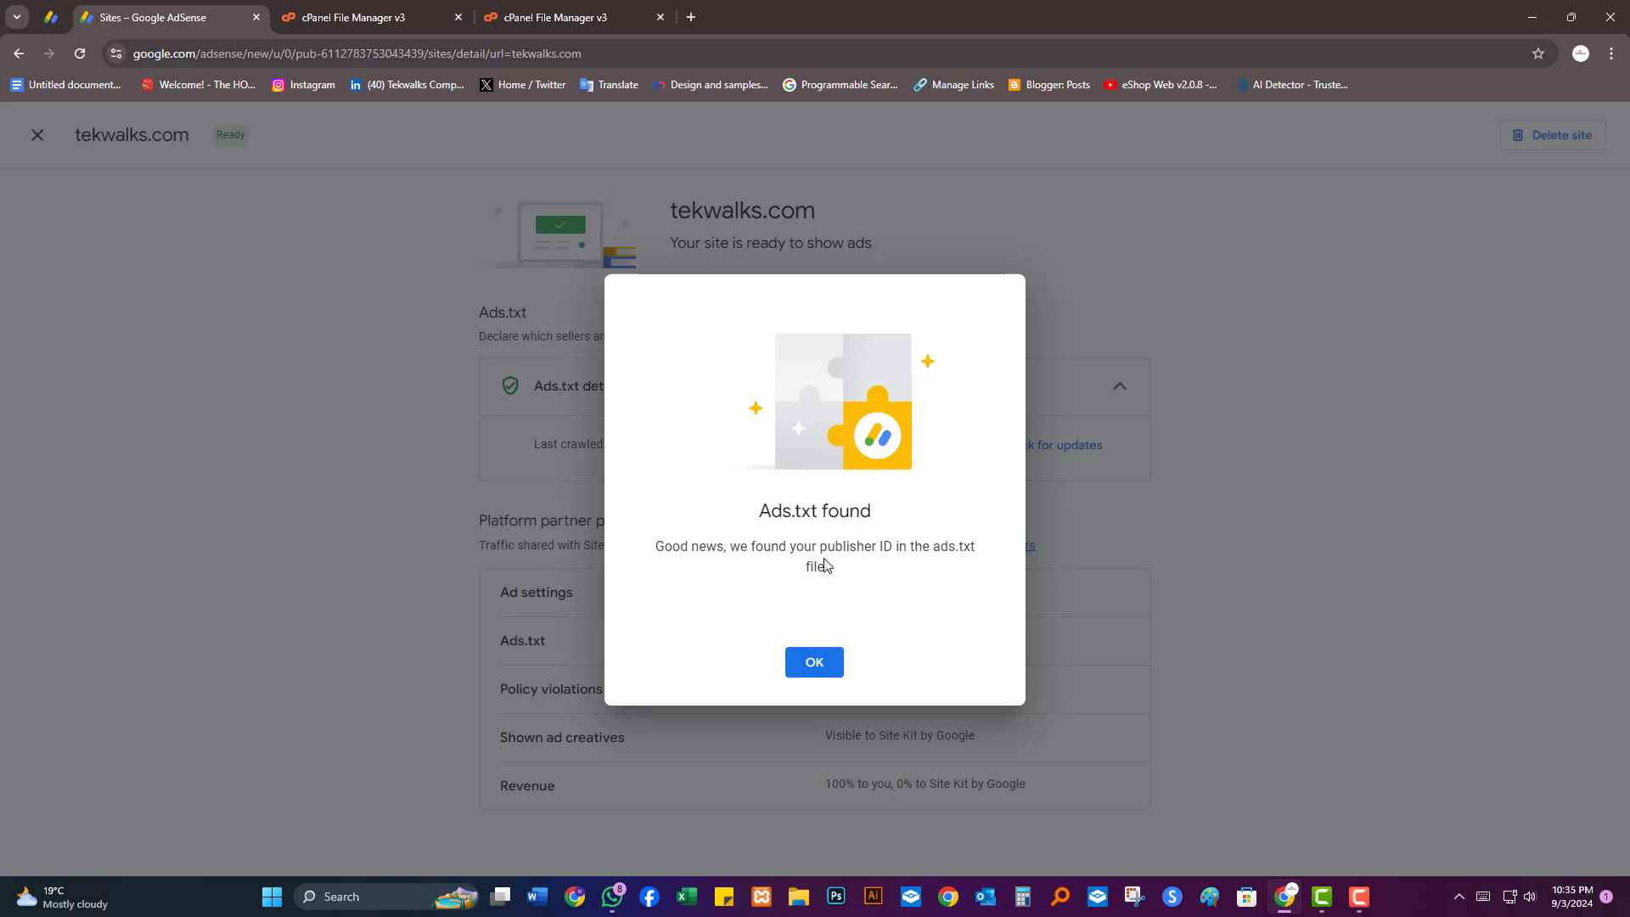
{"action": "left_click", "coordinate": [815, 662]}
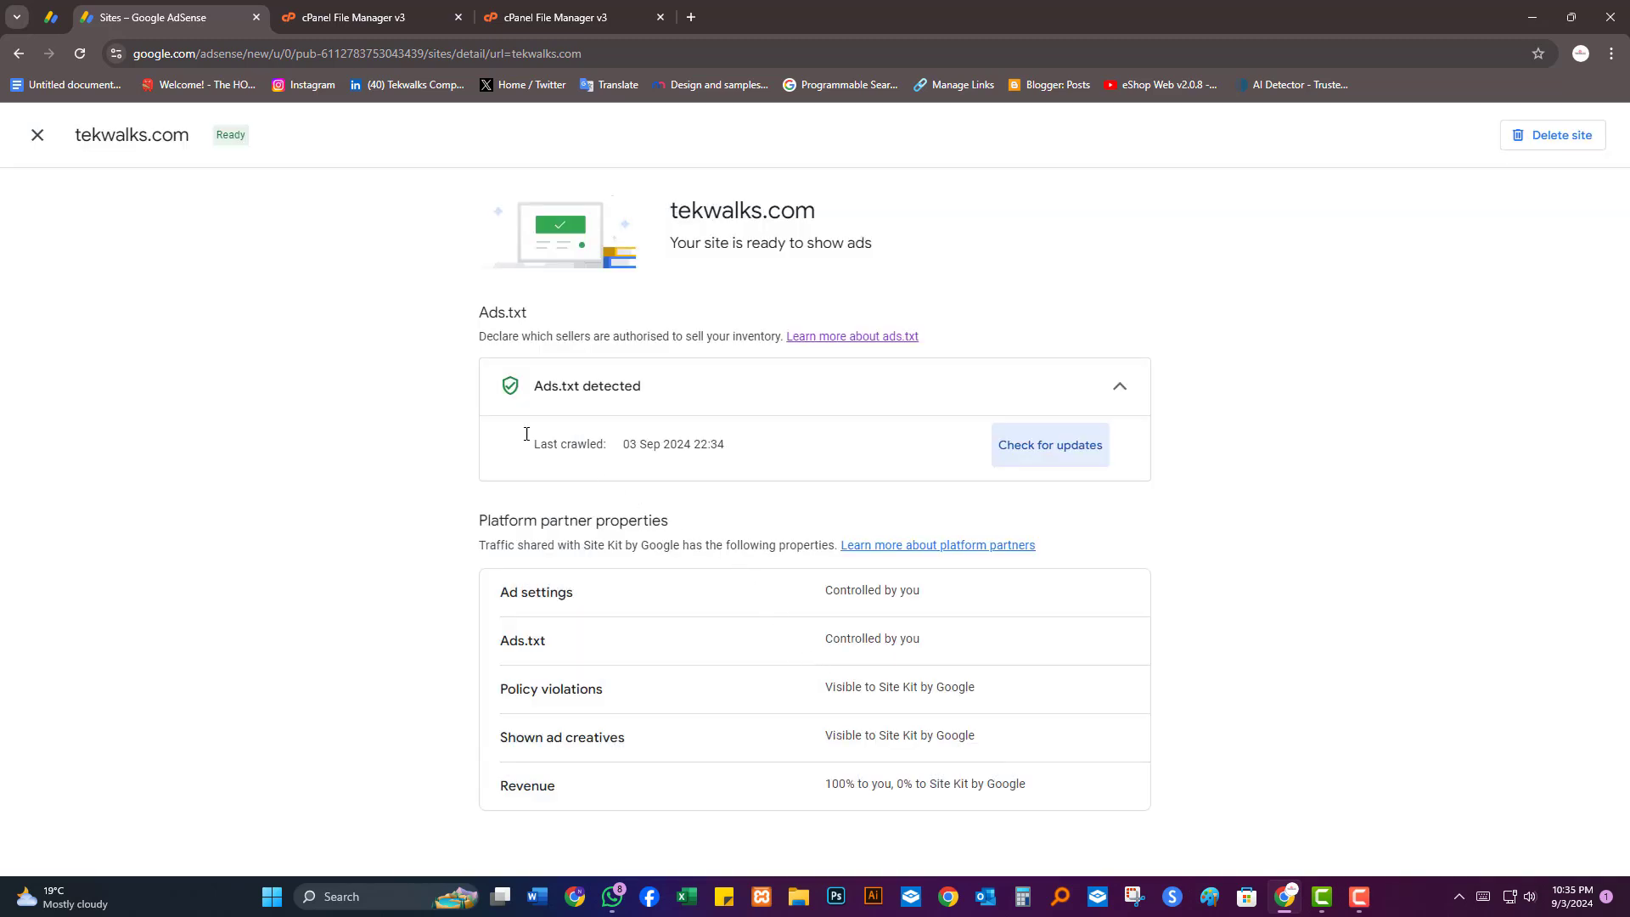
Return to the AdSense Sites list and reload it, then reopen the tekwalks.com details to review the Ads.txt status
{"action": "left_click", "coordinate": [37, 135]}
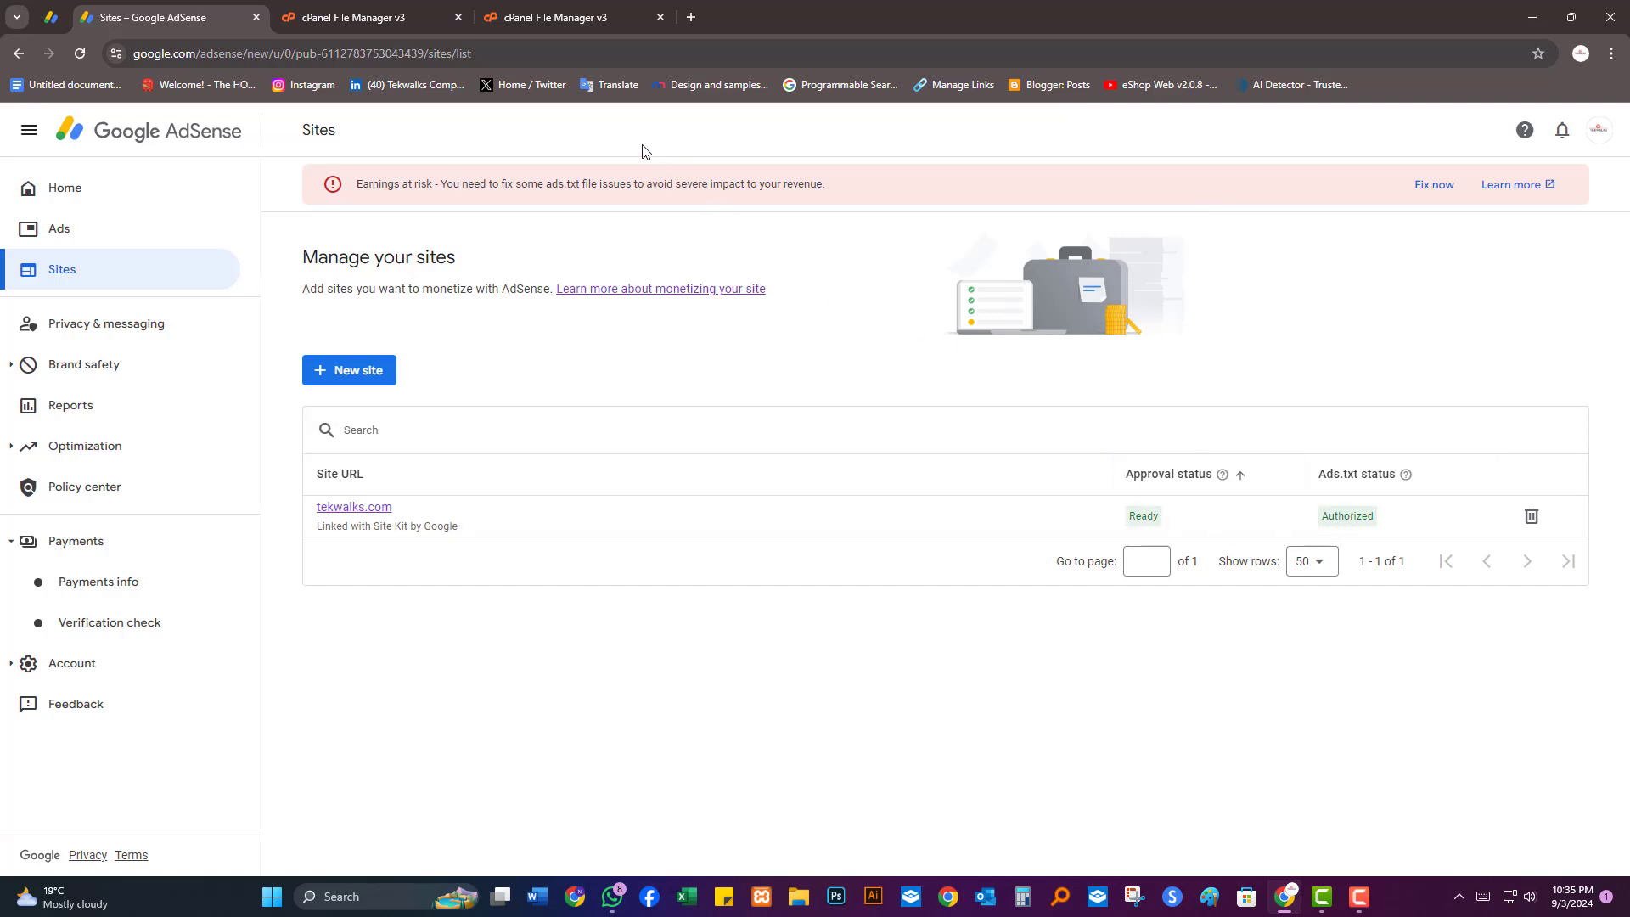
{"action": "right_click", "coordinate": [625, 128]}
{"action": "left_click", "coordinate": [694, 195]}
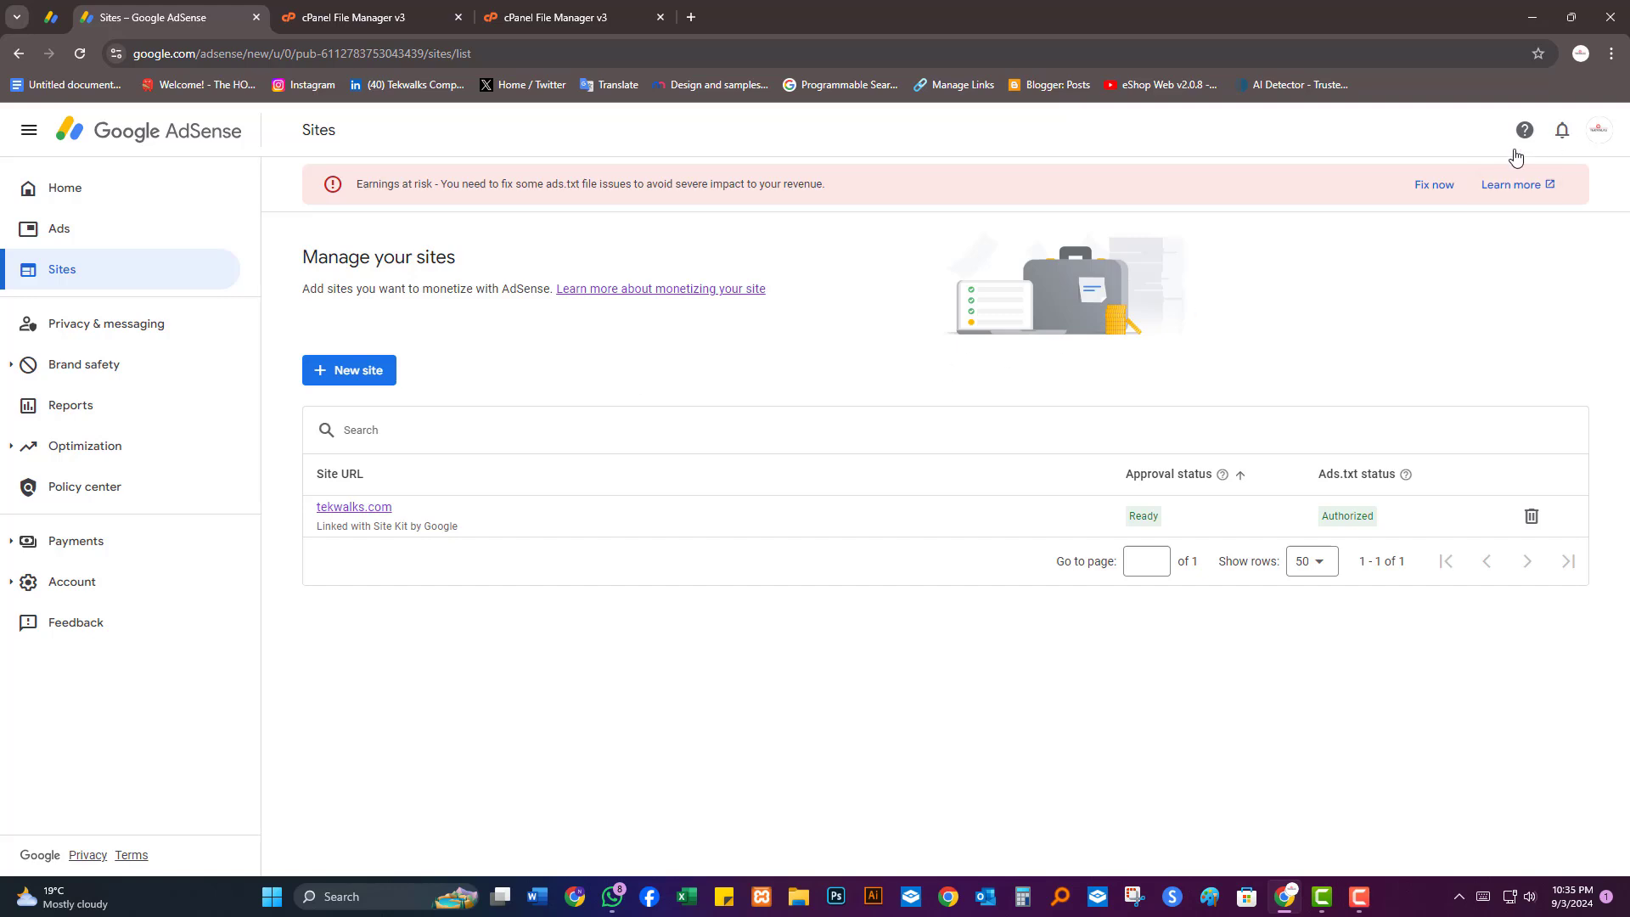
{"action": "left_click", "coordinate": [1436, 187]}
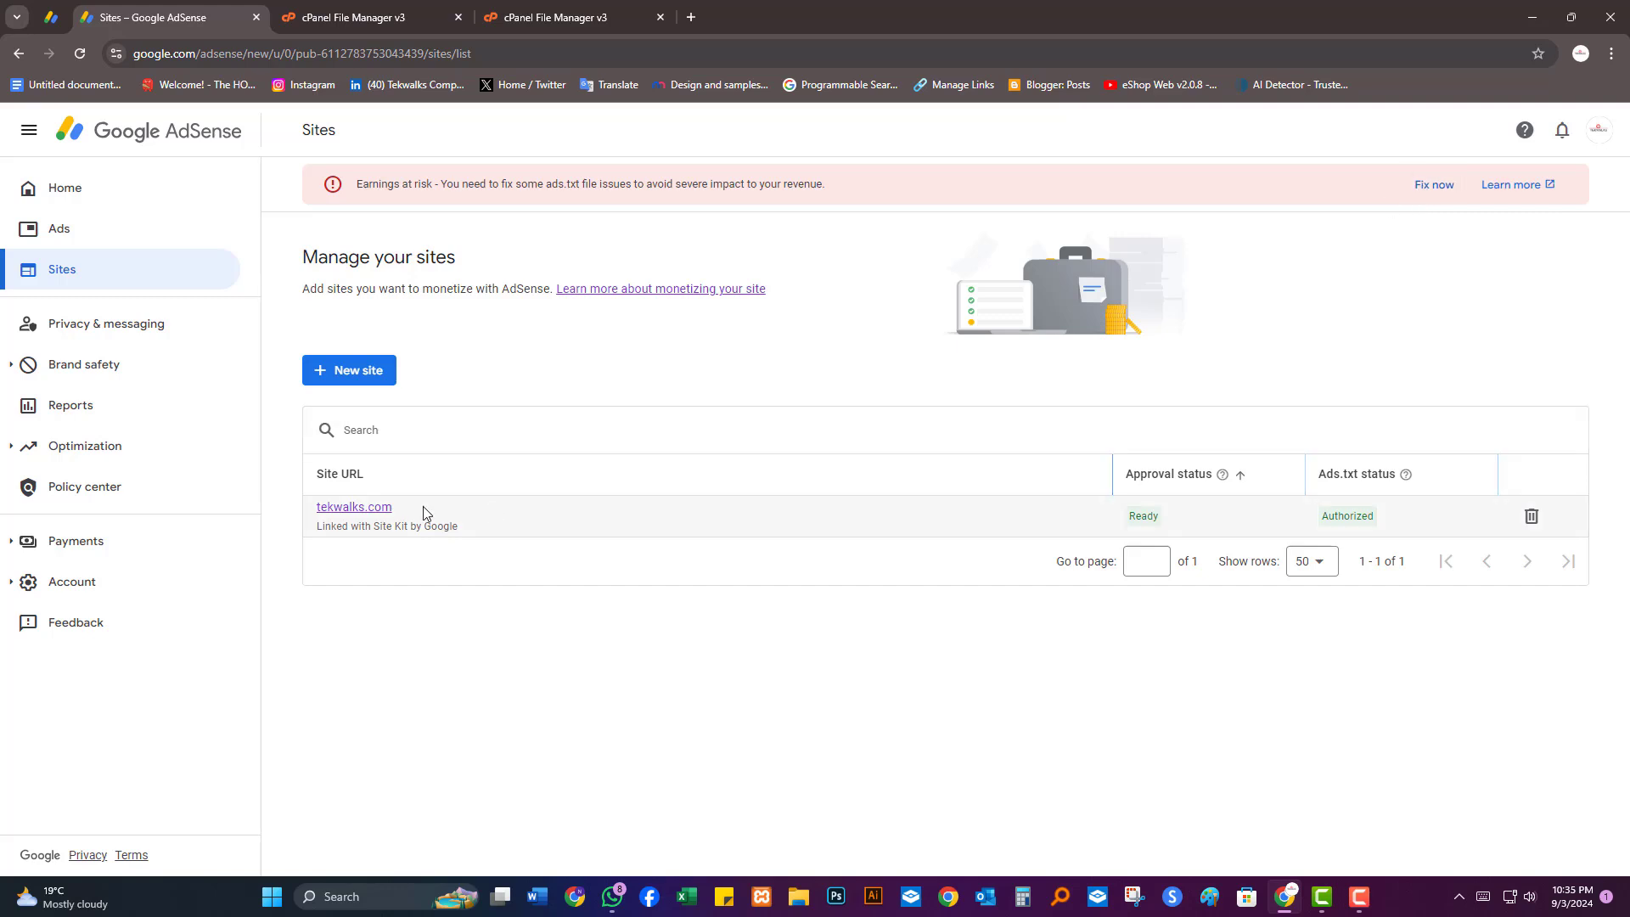
{"action": "left_click", "coordinate": [373, 508]}
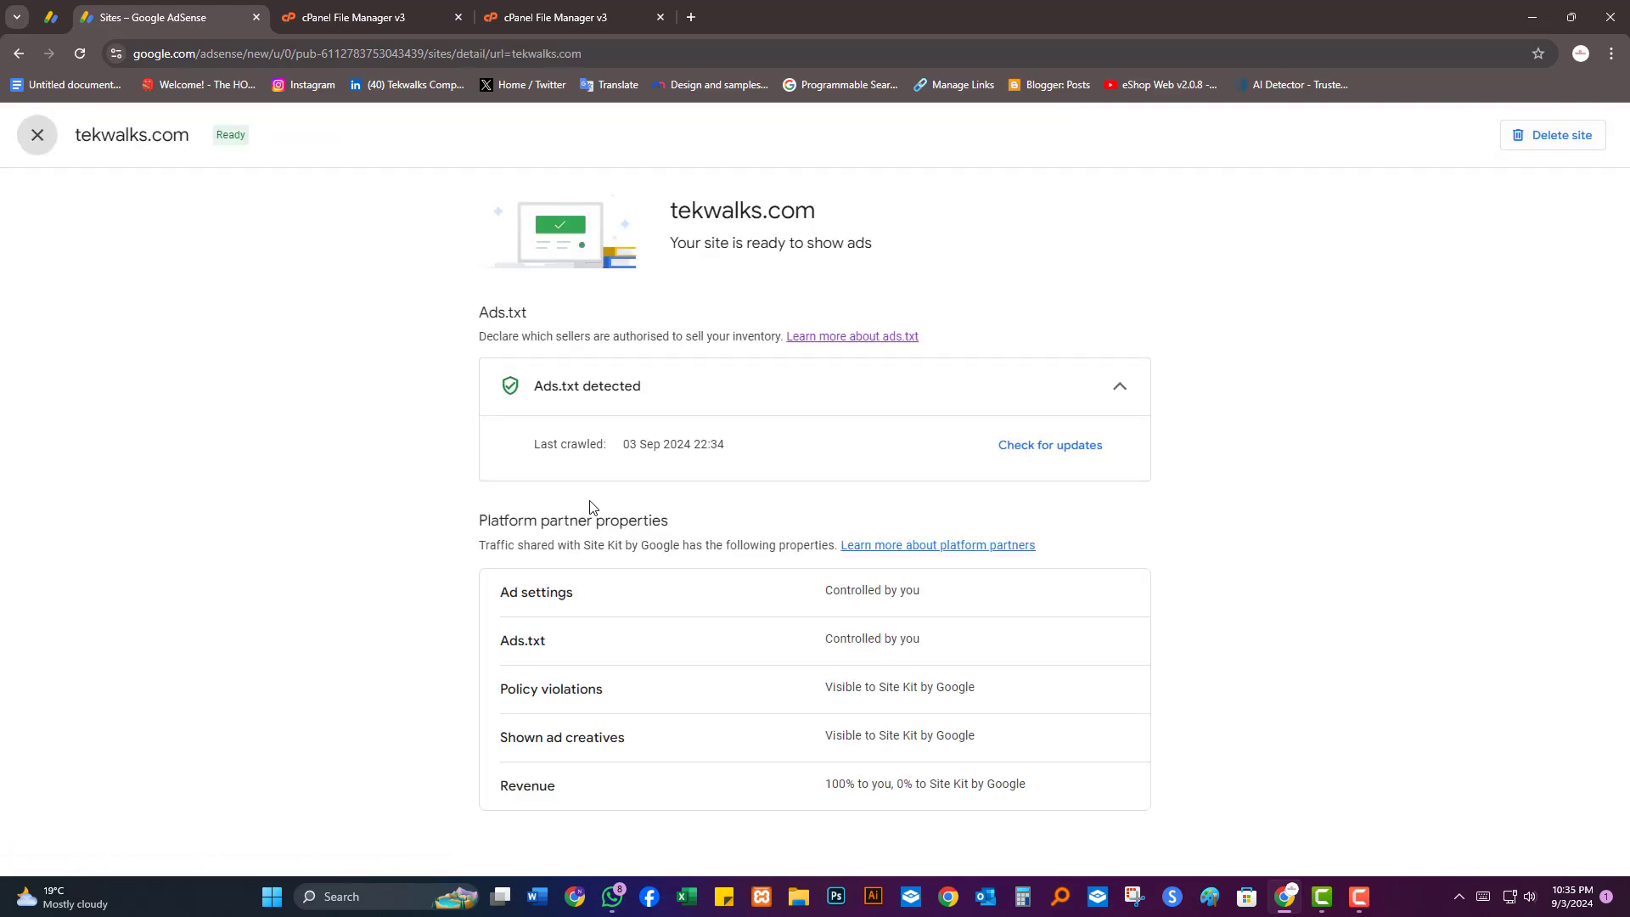